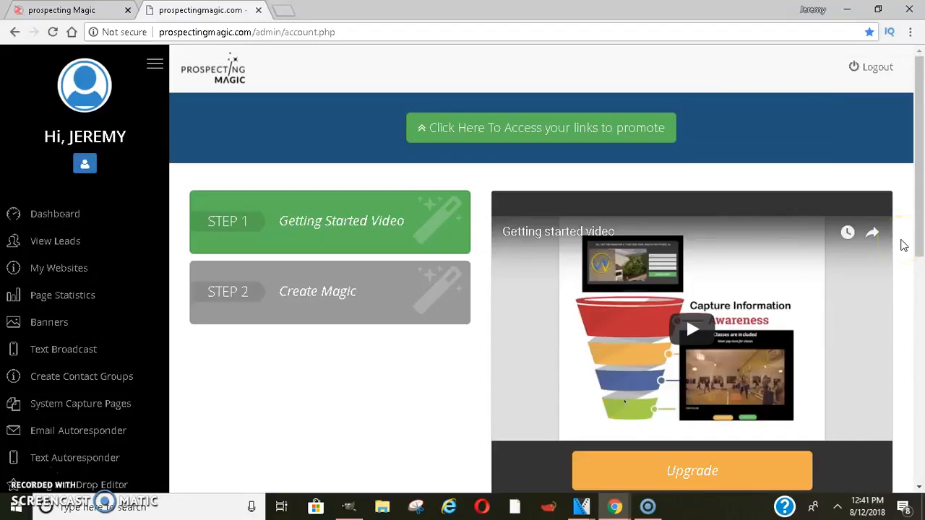
# Open the Drag And Drop Editor from the dashboard and start creating a new capture page
pyautogui.moveTo(920, 173); pyautogui.dragTo(922, 214)
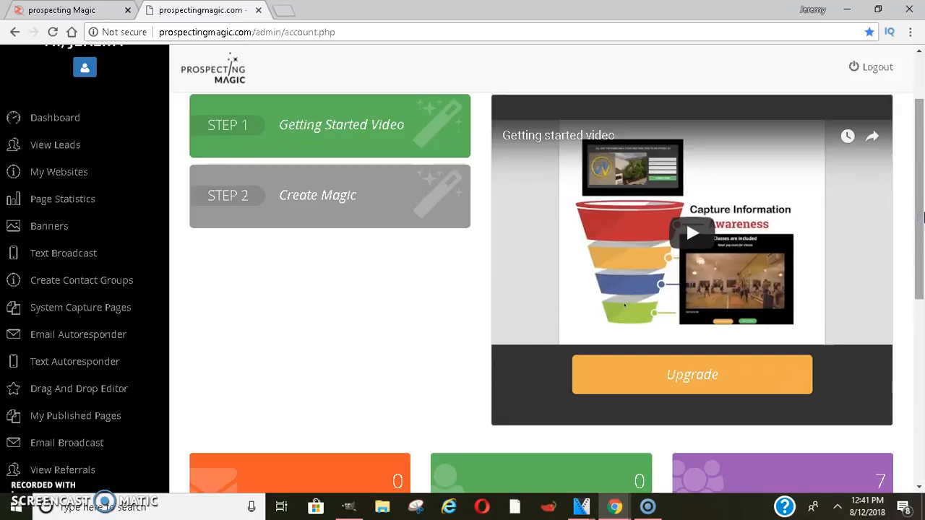
pyautogui.moveTo(922, 218)
pyautogui.mouseDown()
pyautogui.moveTo(922, 174)
pyautogui.moveTo(921, 210)
pyautogui.mouseUp()
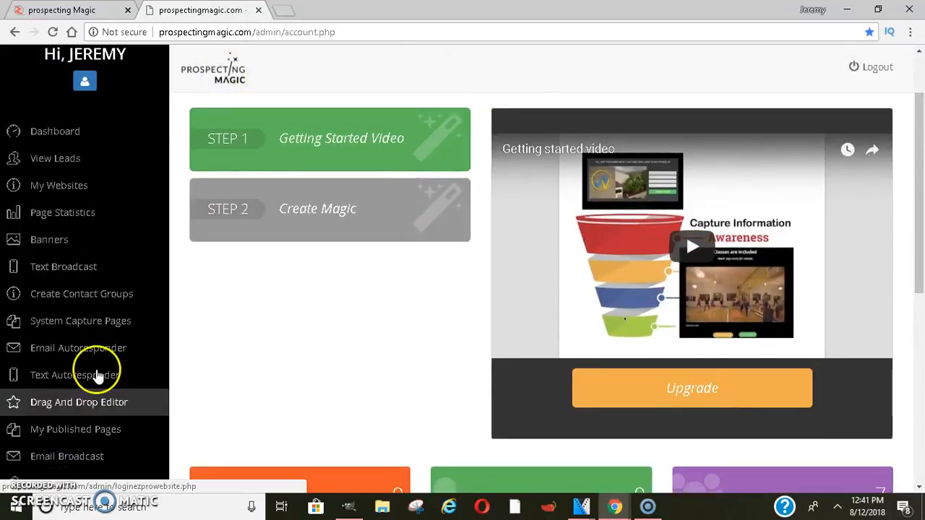
pyautogui.click(103, 403)
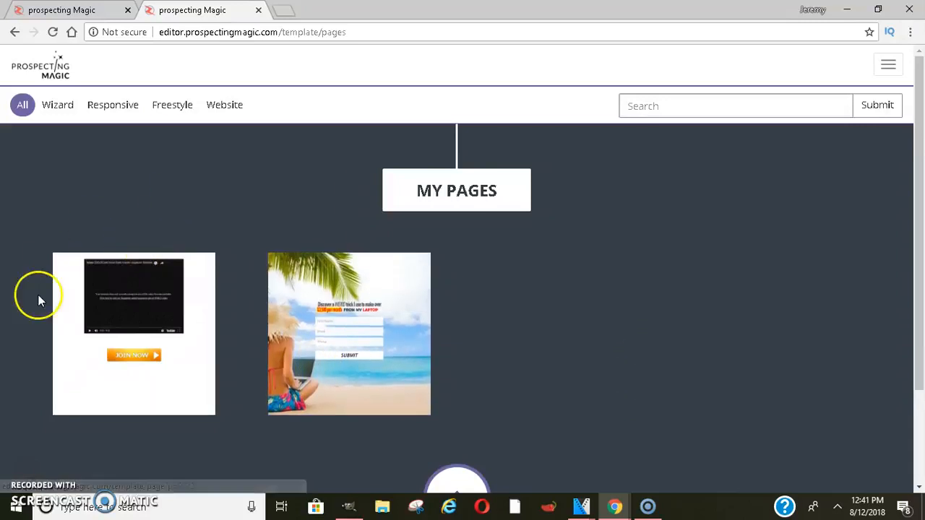
pyautogui.moveTo(206, 367)
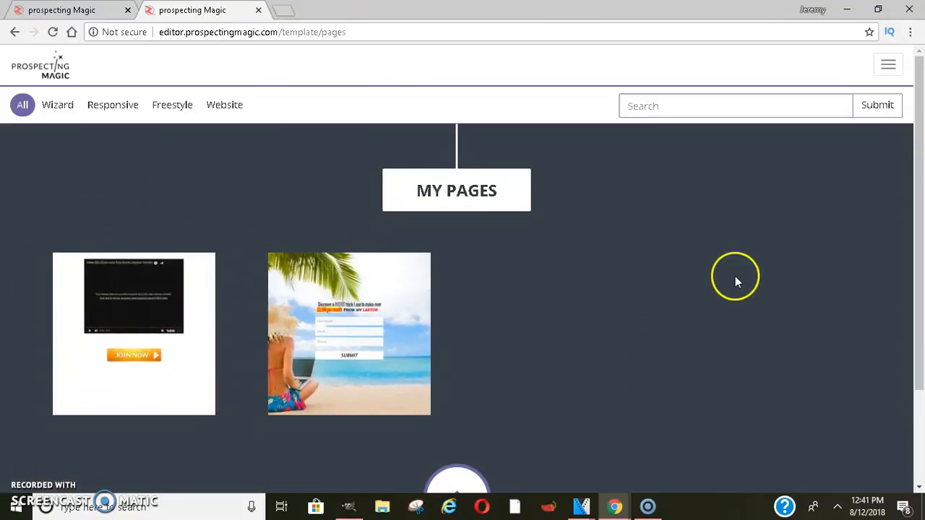
pyautogui.click(892, 69)
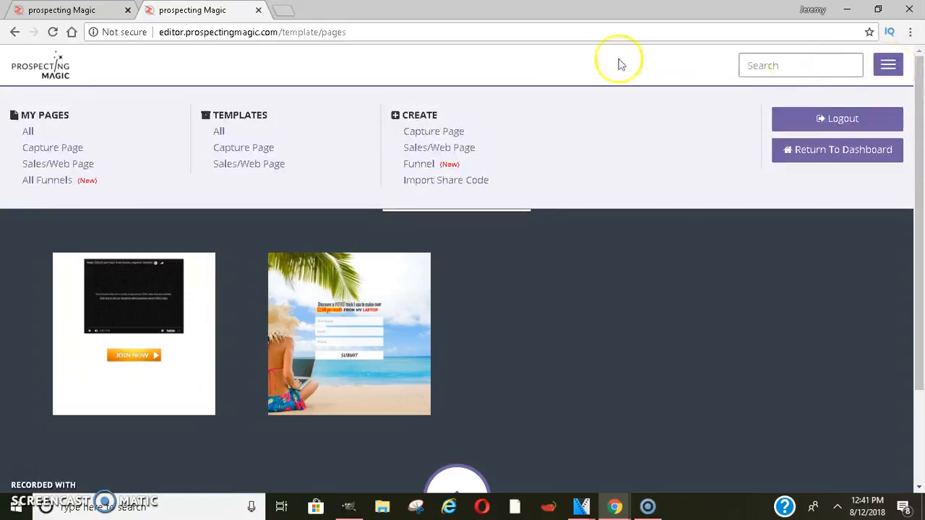
pyautogui.click(453, 136)
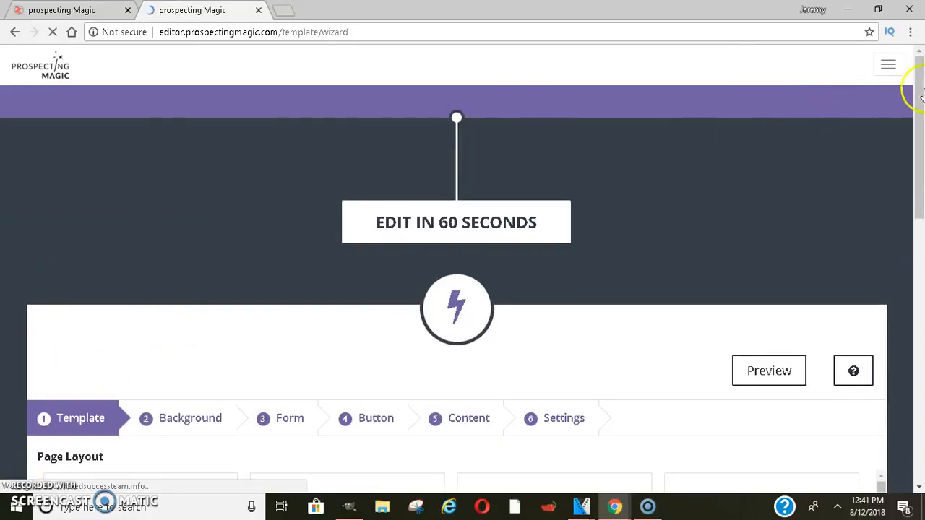
# Choose the page layout with a video beside a form on its right, leave the theme unset, and continue to the background stage
pyautogui.moveTo(919, 116); pyautogui.dragTo(920, 224)
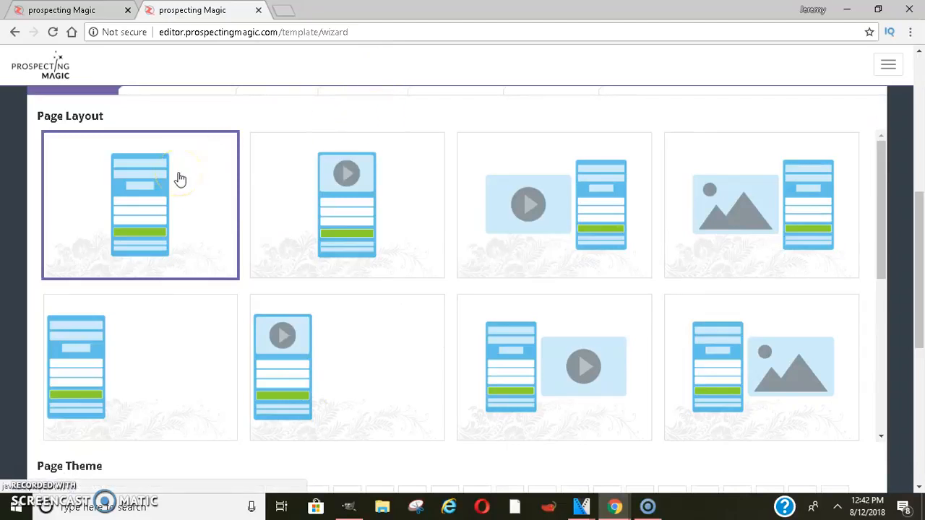
pyautogui.click(522, 182)
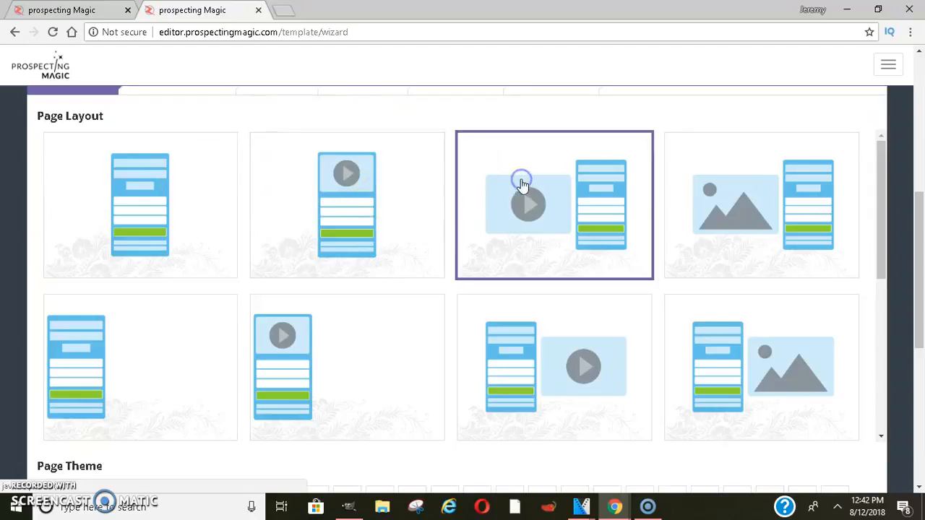
pyautogui.moveTo(884, 151); pyautogui.dragTo(871, 423)
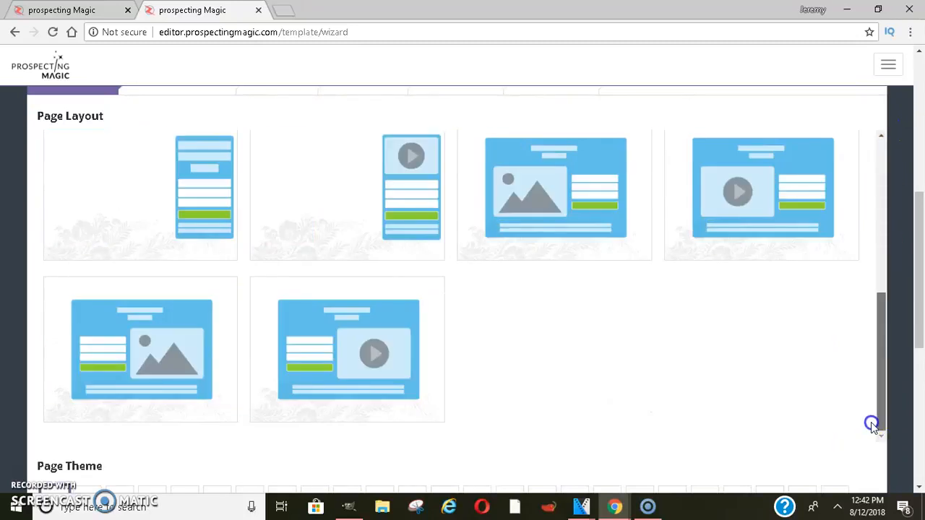
pyautogui.moveTo(879, 354); pyautogui.dragTo(881, 209)
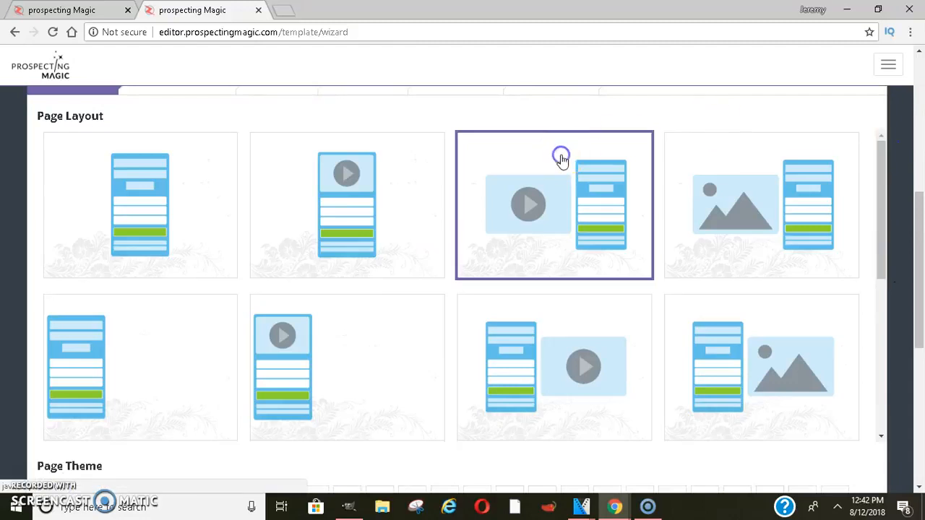
pyautogui.moveTo(921, 186); pyautogui.dragTo(921, 318)
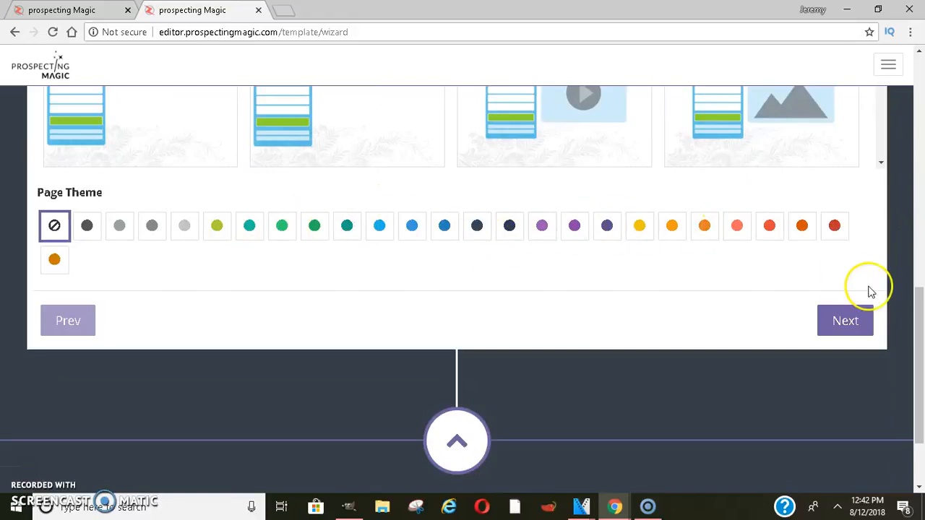
pyautogui.click(848, 327)
# Set the background image to the tropical beach with palm trees and a driftwood log, and continue to the form stage
pyautogui.moveTo(919, 325); pyautogui.dragTo(922, 255)
pyautogui.click(295, 336)
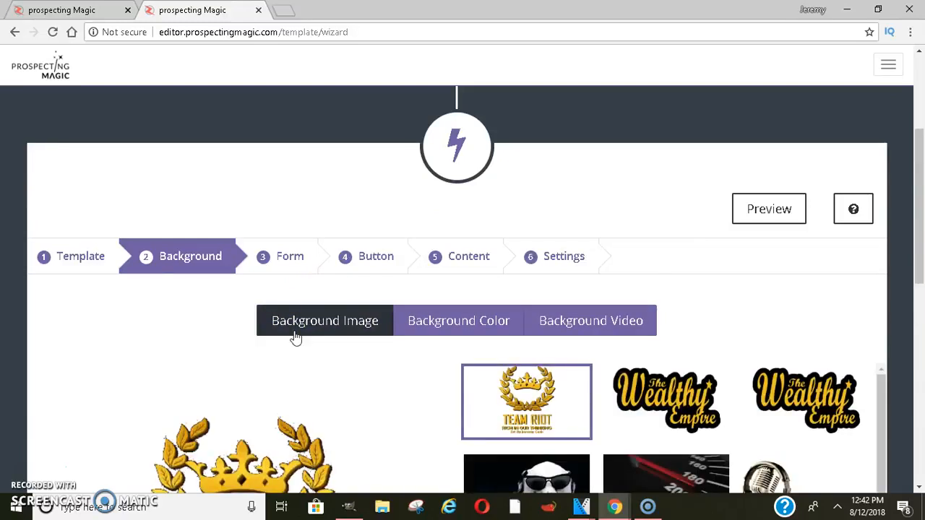
pyautogui.moveTo(916, 134); pyautogui.dragTo(921, 197)
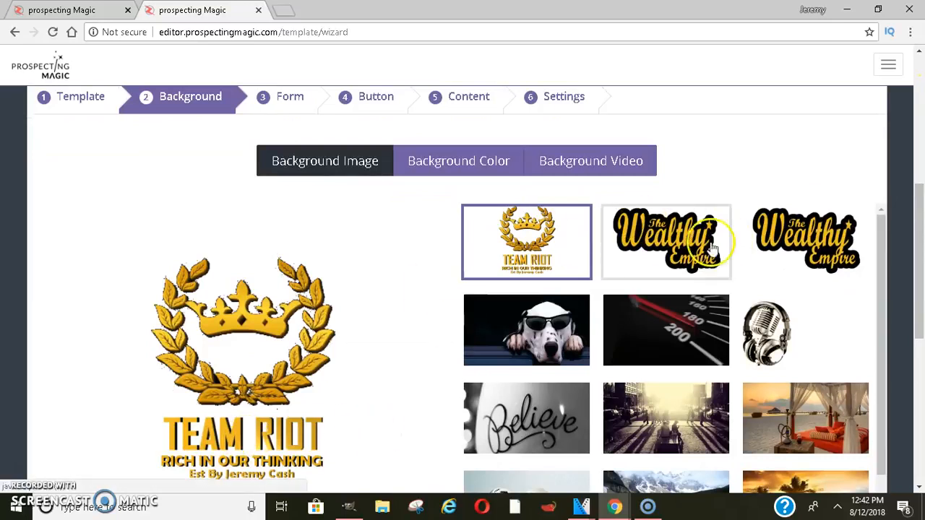
pyautogui.scroll(-1, 908, 190)
pyautogui.moveTo(894, 219); pyautogui.dragTo(878, 359)
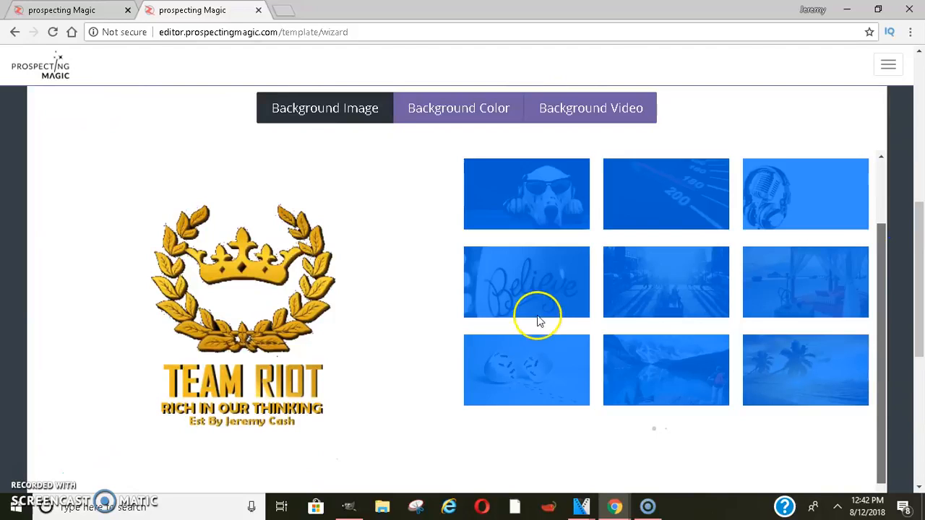
pyautogui.click(409, 286)
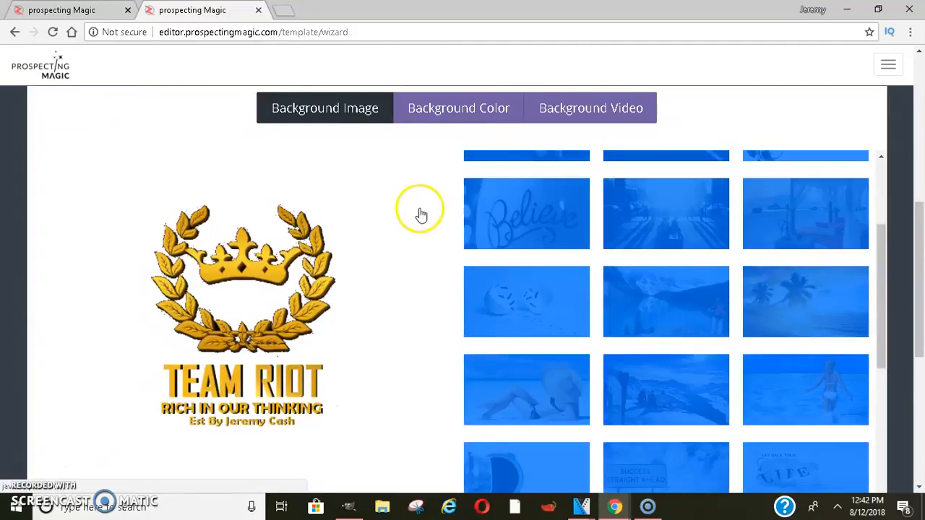
pyautogui.click(511, 168)
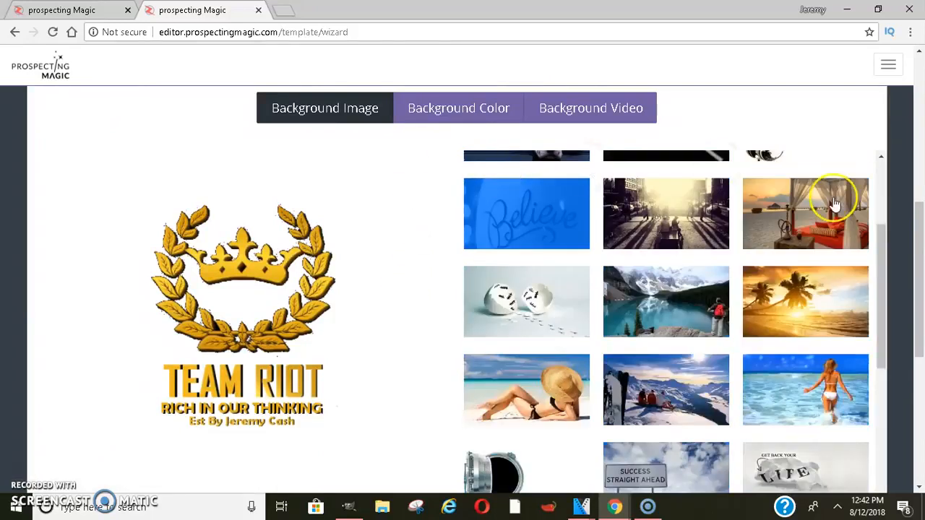
pyautogui.moveTo(881, 231); pyautogui.dragTo(881, 275)
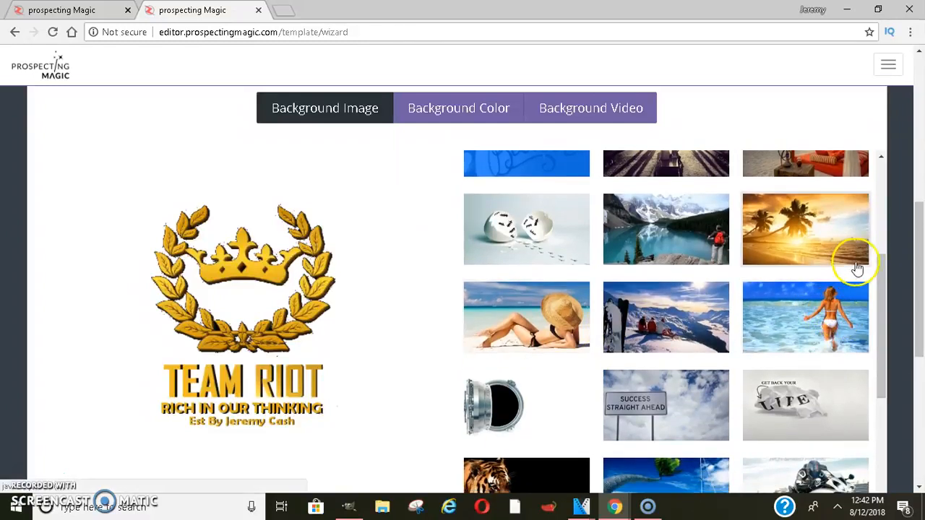
pyautogui.moveTo(883, 292); pyautogui.dragTo(888, 440)
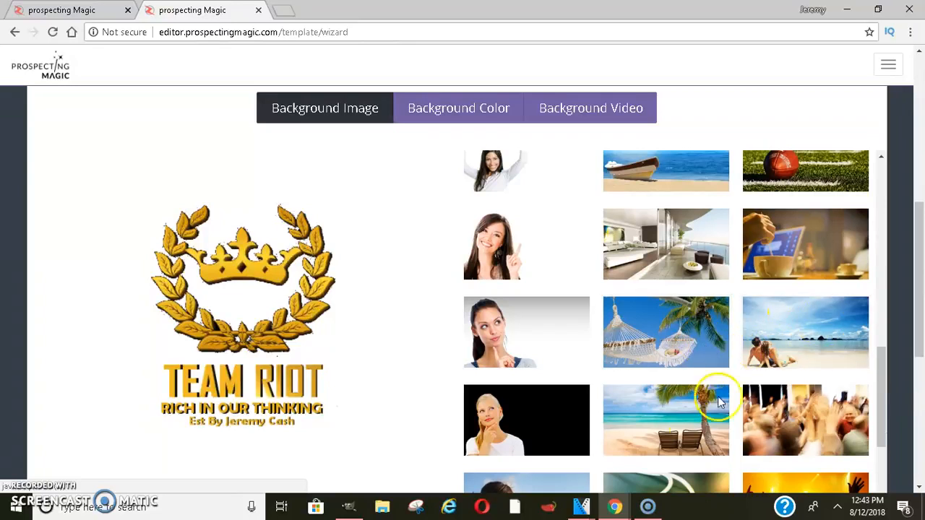
pyautogui.moveTo(881, 365); pyautogui.dragTo(884, 450)
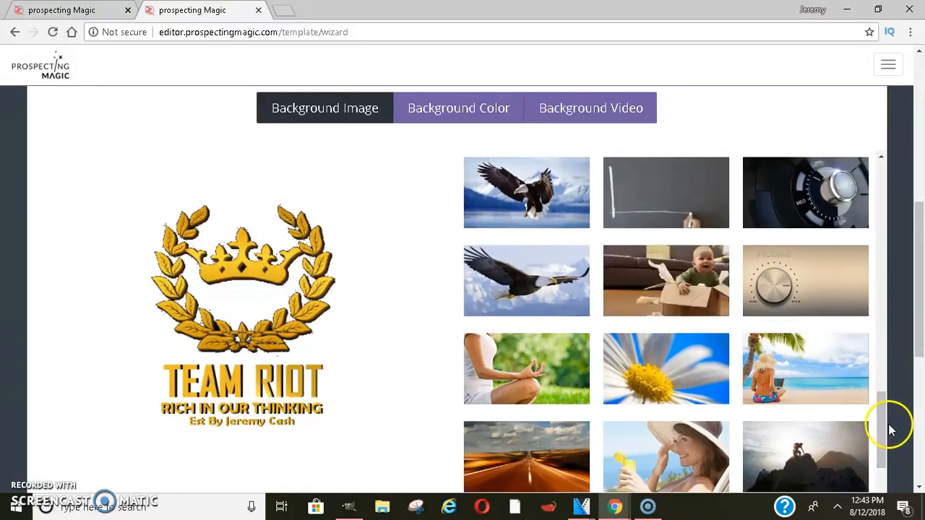
pyautogui.moveTo(881, 447); pyautogui.dragTo(881, 464)
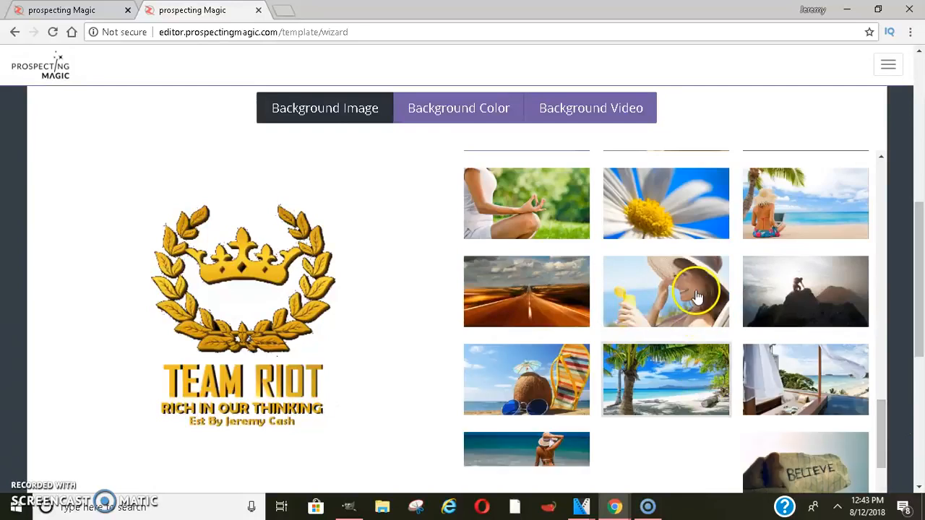
pyautogui.click(680, 388)
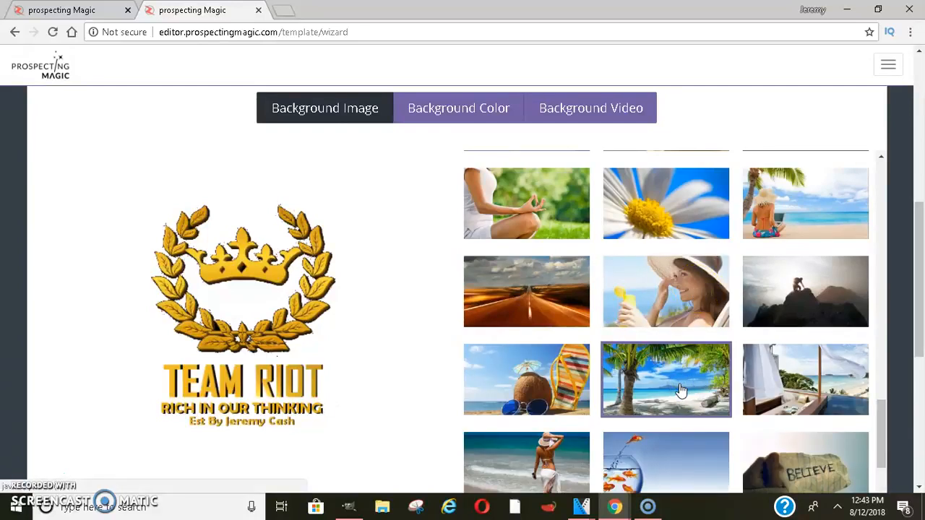
pyautogui.moveTo(911, 229); pyautogui.dragTo(911, 350)
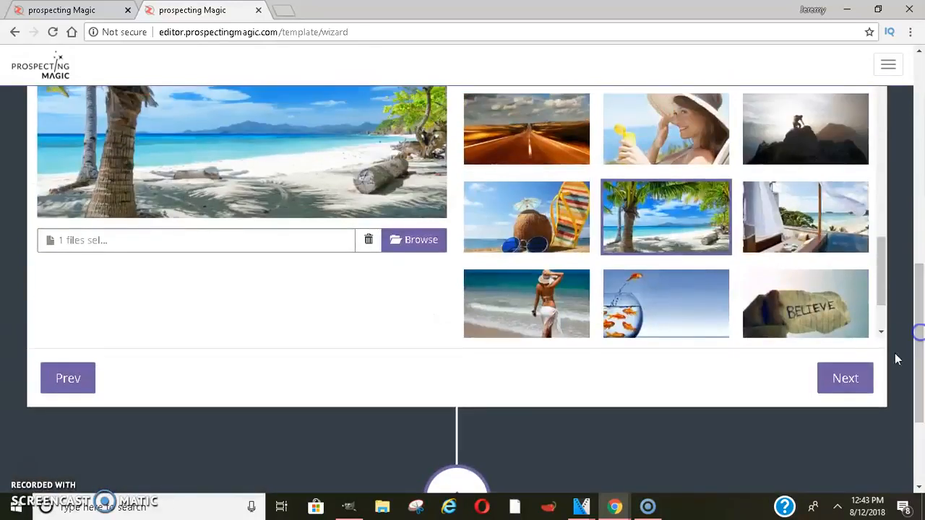
pyautogui.click(846, 383)
# Remove Phone from the form elements, keeping First Name and Email, and continue to the button stage
pyautogui.click(921, 381)
pyautogui.moveTo(921, 381); pyautogui.dragTo(921, 267)
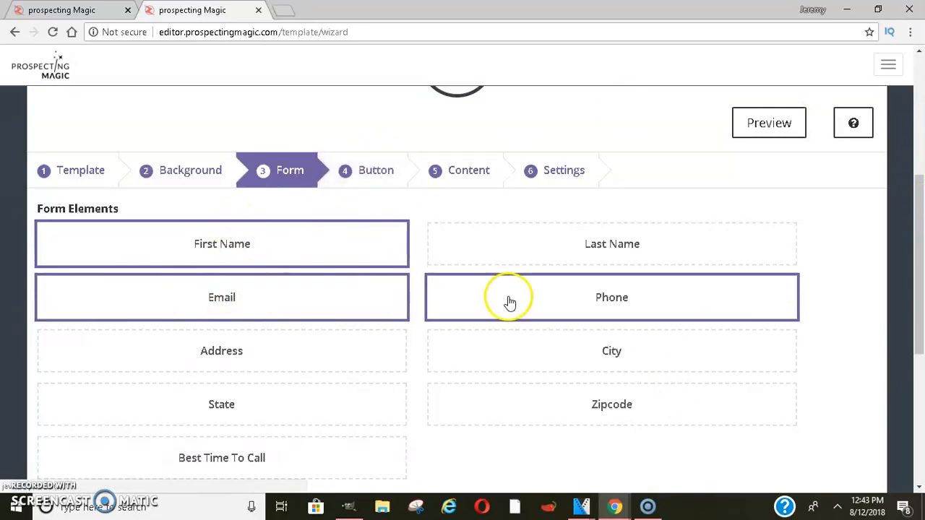
pyautogui.click(582, 294)
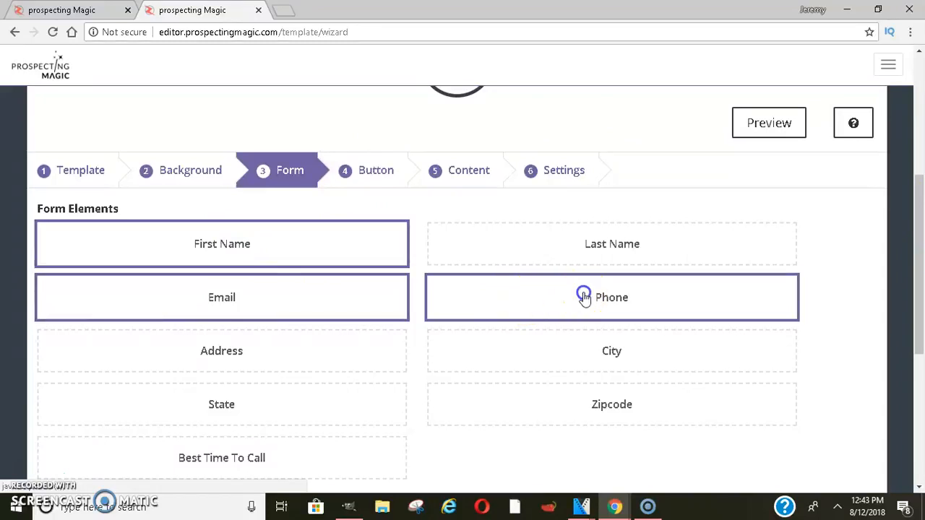
pyautogui.scroll(-2, 921, 227)
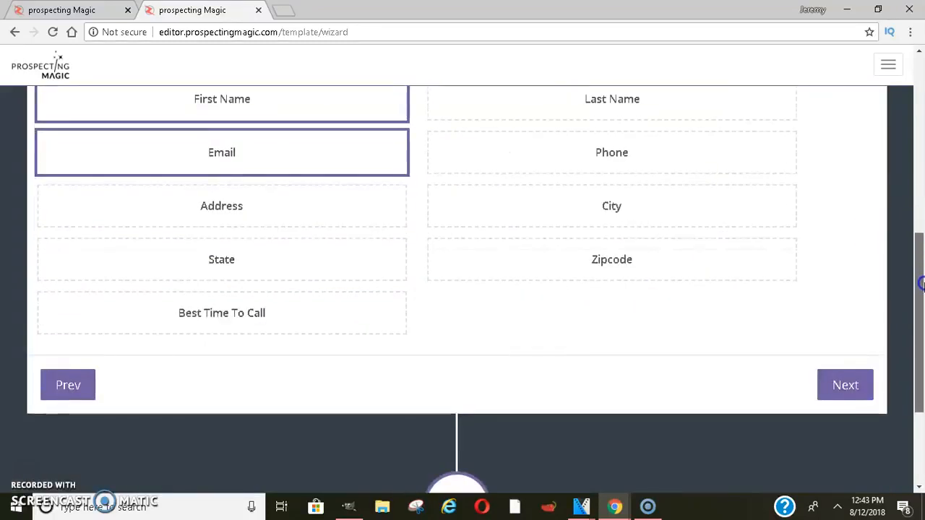
pyautogui.click(853, 385)
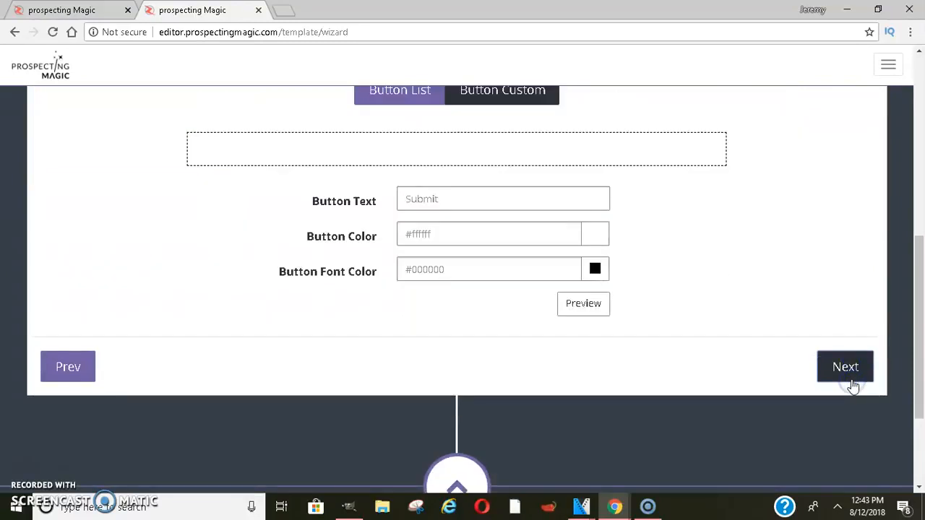
pyautogui.moveTo(910, 289); pyautogui.dragTo(922, 261)
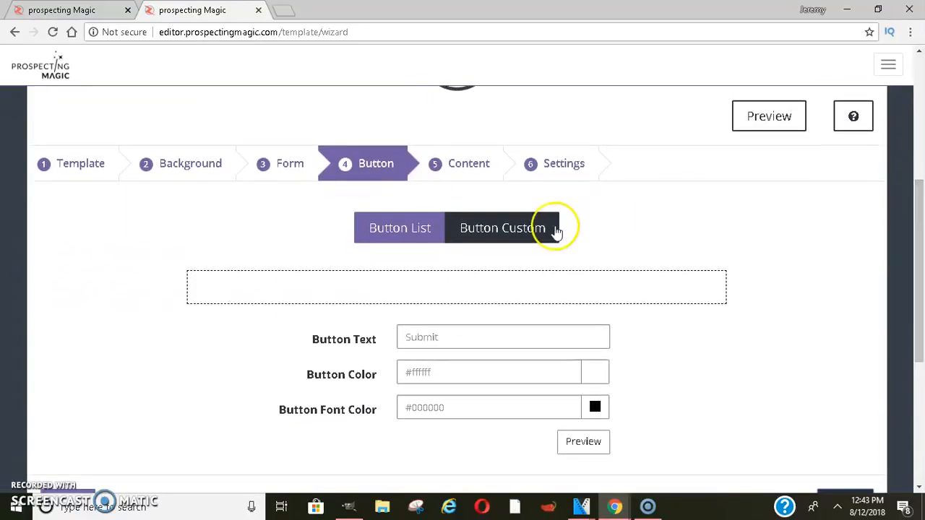
pyautogui.click(458, 344)
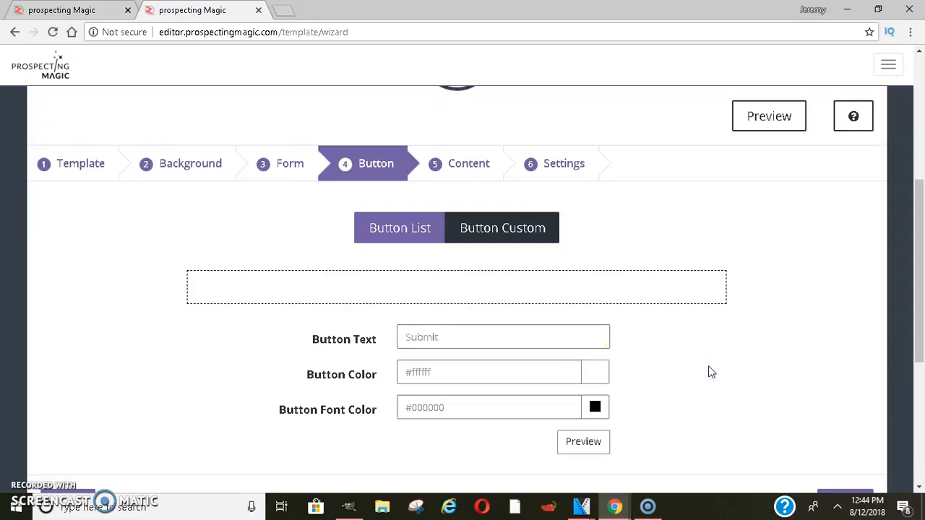
pyautogui.click(595, 410)
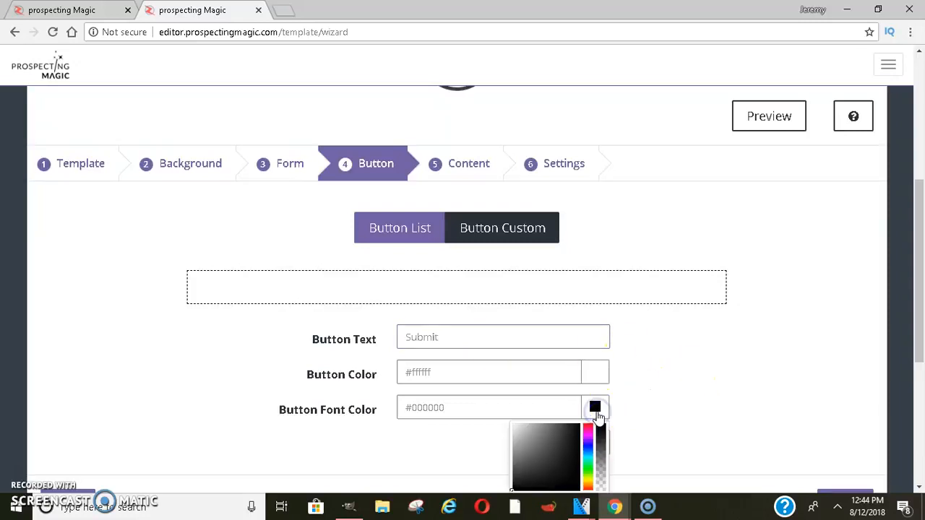
pyautogui.click(589, 425)
pyautogui.click(671, 384)
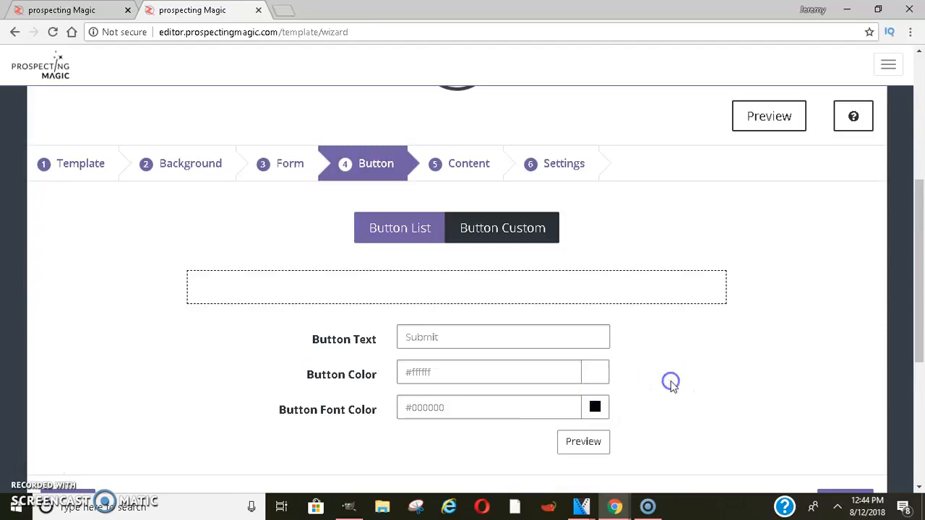
# Keep the custom button option with its default settings and continue to the content stage
pyautogui.click(500, 230)
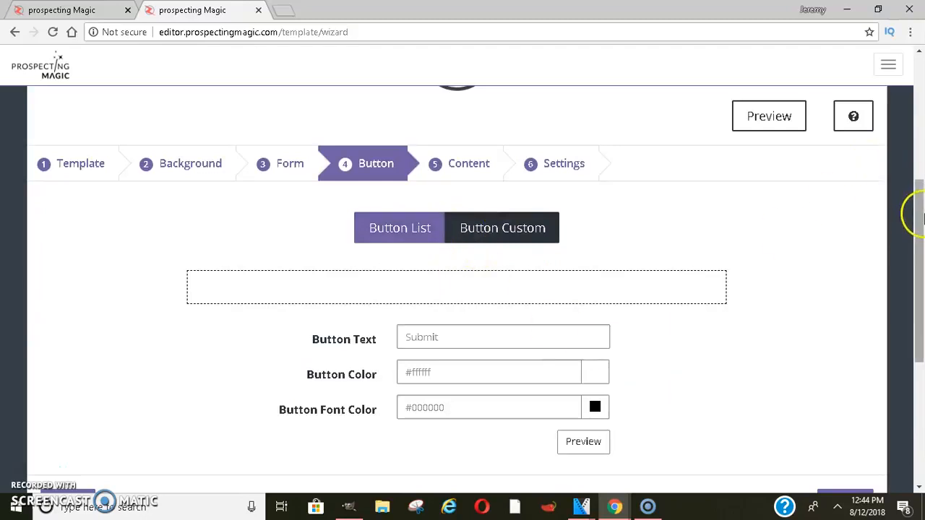
pyautogui.moveTo(918, 215); pyautogui.dragTo(919, 256)
pyautogui.click(847, 406)
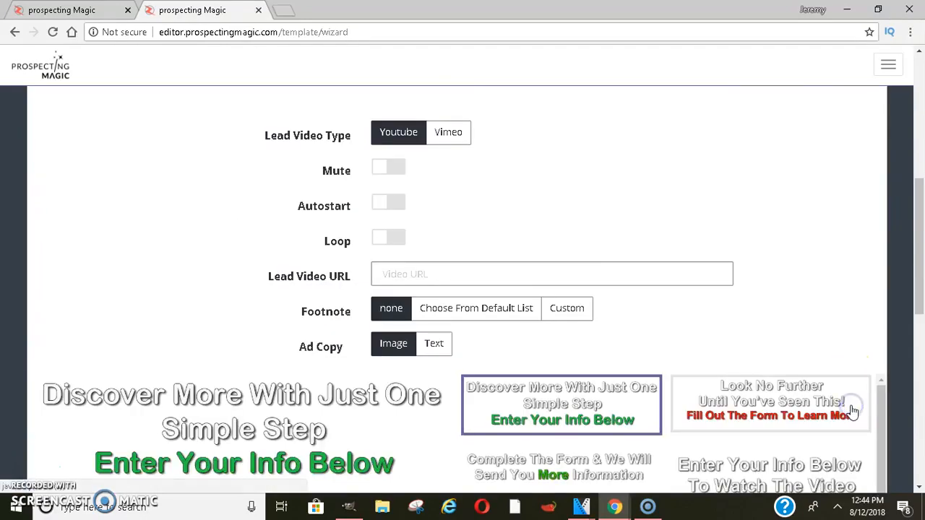
# Open YouTube in a new browser tab to find a lead video for the page
pyautogui.moveTo(918, 243)
pyautogui.mouseDown()
pyautogui.moveTo(921, 204)
pyautogui.moveTo(920, 243)
pyautogui.mouseUp()
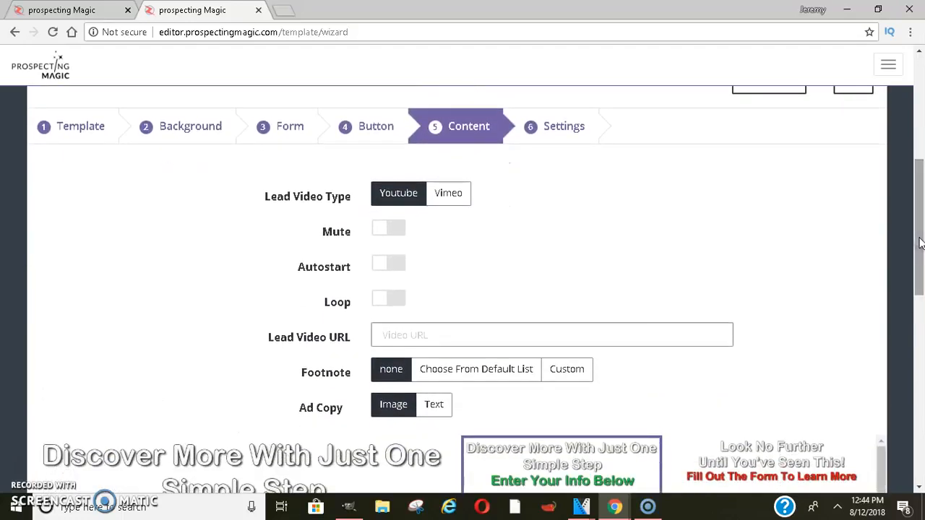
pyautogui.hotkey('ctrl', 't')
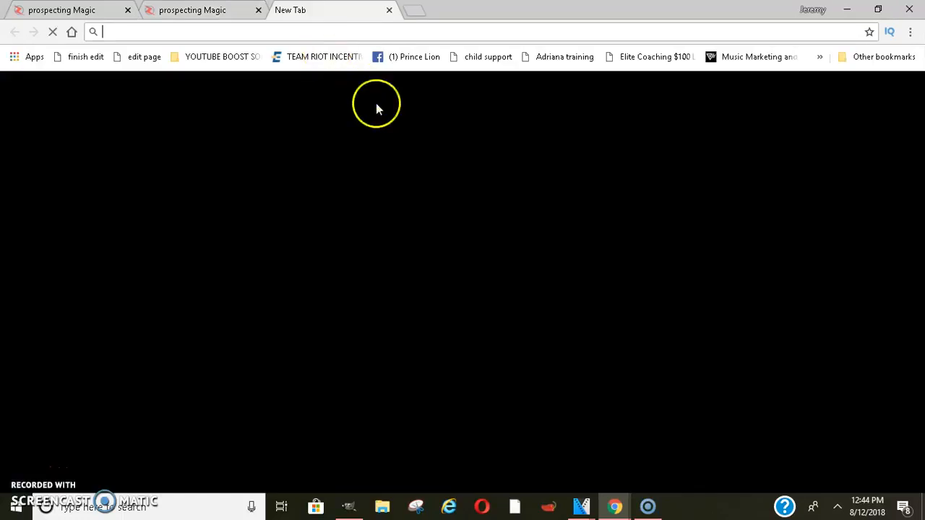
pyautogui.write('you')
pyautogui.press('Return')
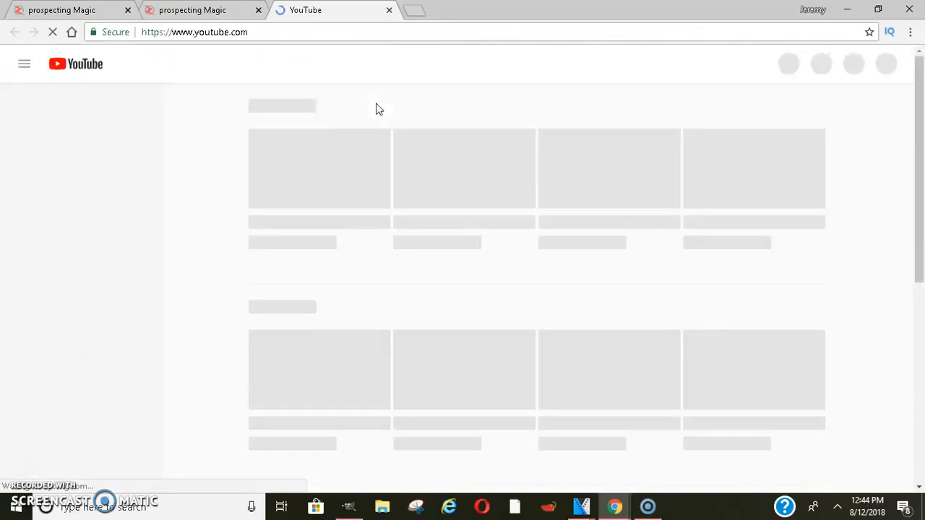
# Open the "Hard Knocks: Training Camp" video by HBO from the YouTube recommendations and copy its web address
pyautogui.click(222, 9)
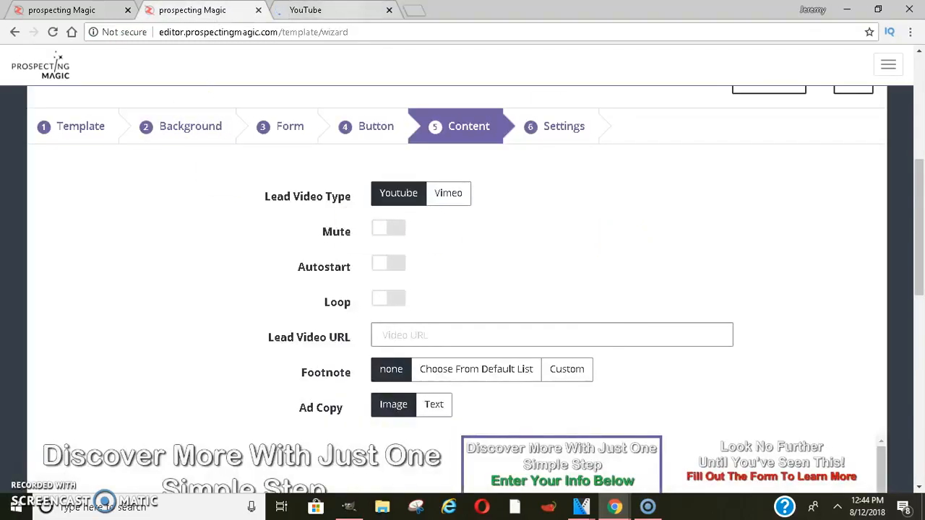
pyautogui.click(318, 10)
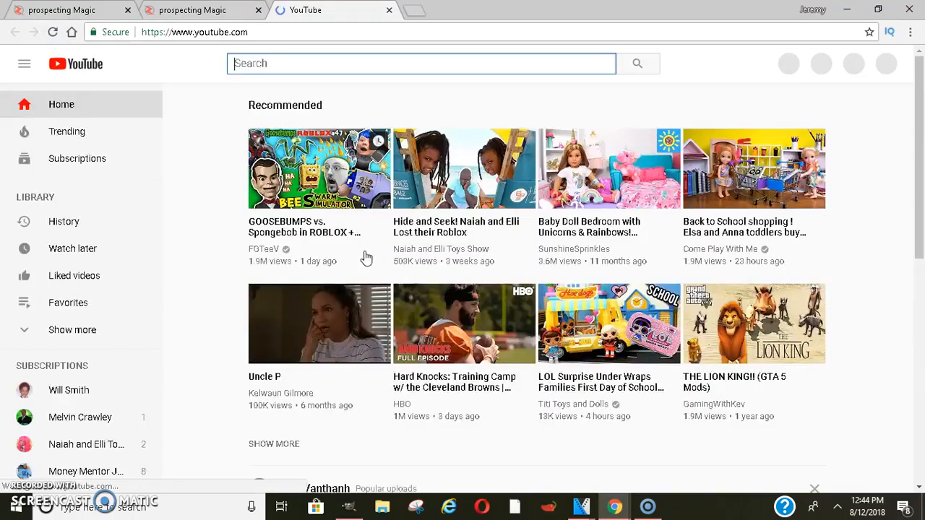
pyautogui.click(477, 331)
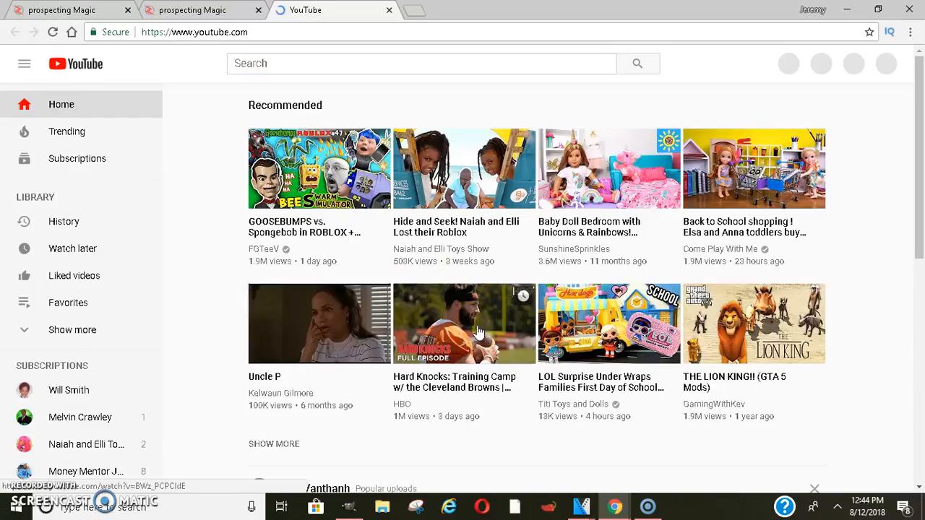
pyautogui.click(205, 10)
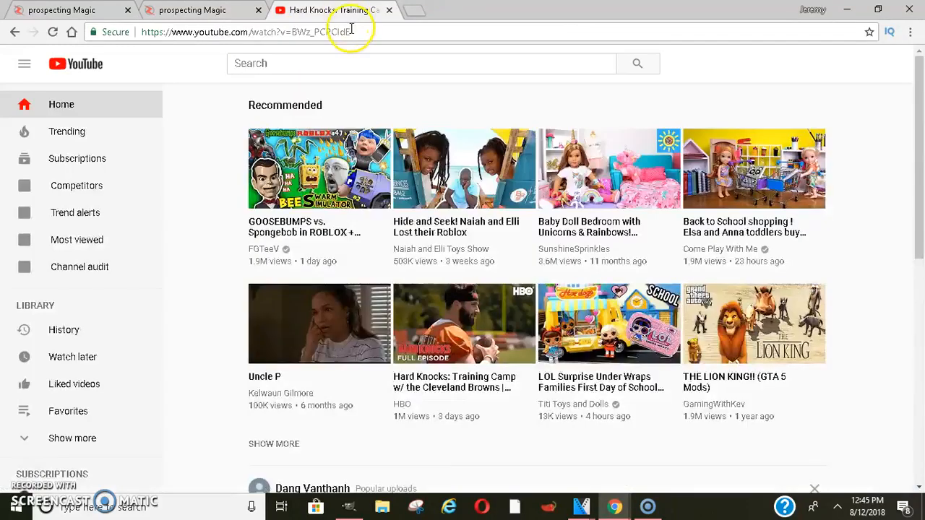
pyautogui.click(351, 29)
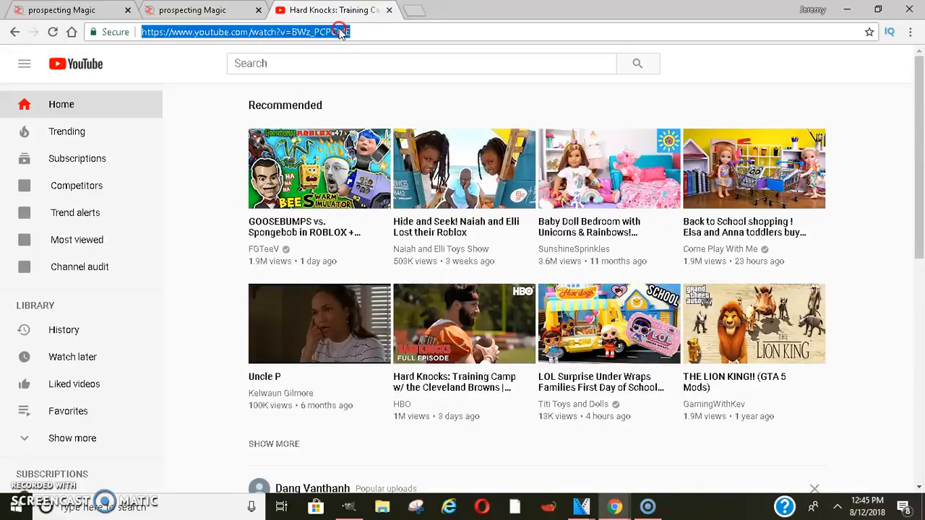
pyautogui.rightClick(338, 30)
pyautogui.click(365, 96)
# Return to the capture page wizard and paste the copied YouTube address as the Lead Video URL
pyautogui.click(220, 10)
pyautogui.click(460, 329)
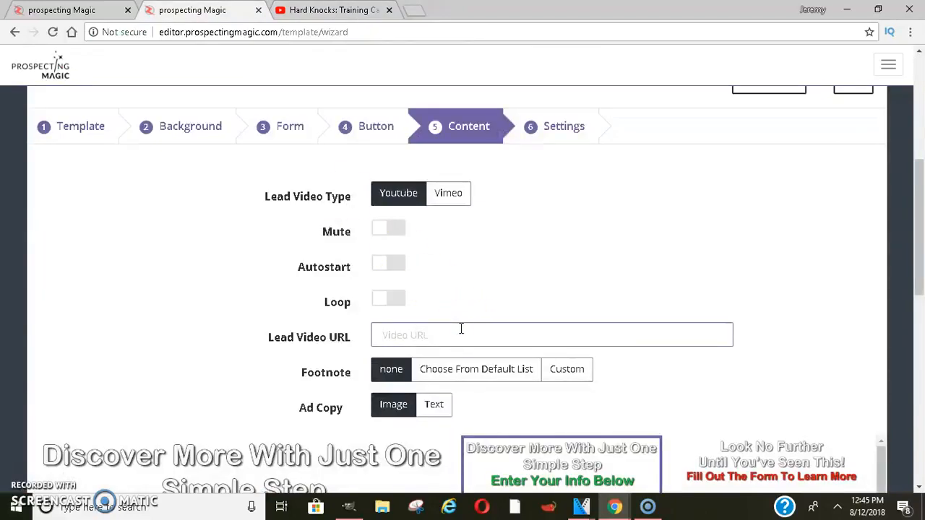
pyautogui.hotkey('ctrl', 'v')
# Preview the capture page in the desktop, iPhone 5, iPhone 6 and iPad Portrait layouts, and close the preview
pyautogui.moveTo(911, 209); pyautogui.dragTo(921, 270)
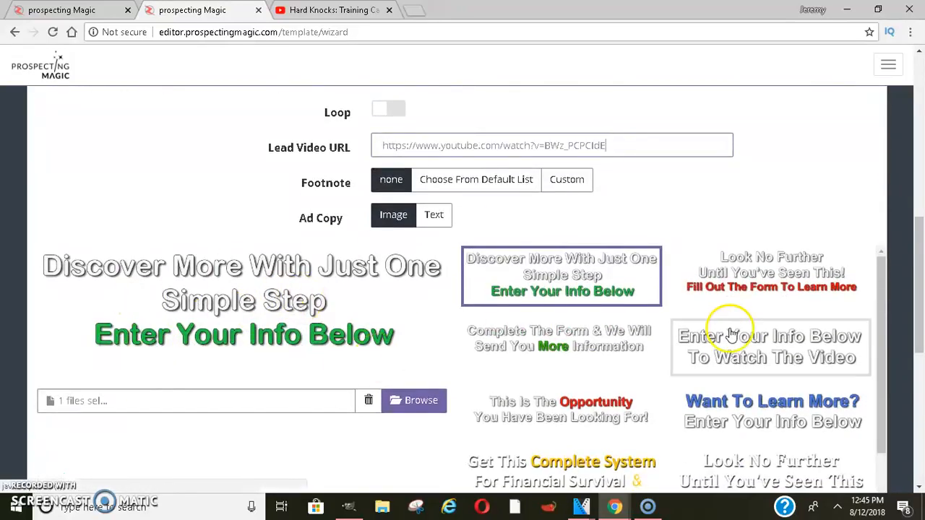
pyautogui.moveTo(880, 269); pyautogui.dragTo(914, 131)
pyautogui.scroll(6, 910, 137)
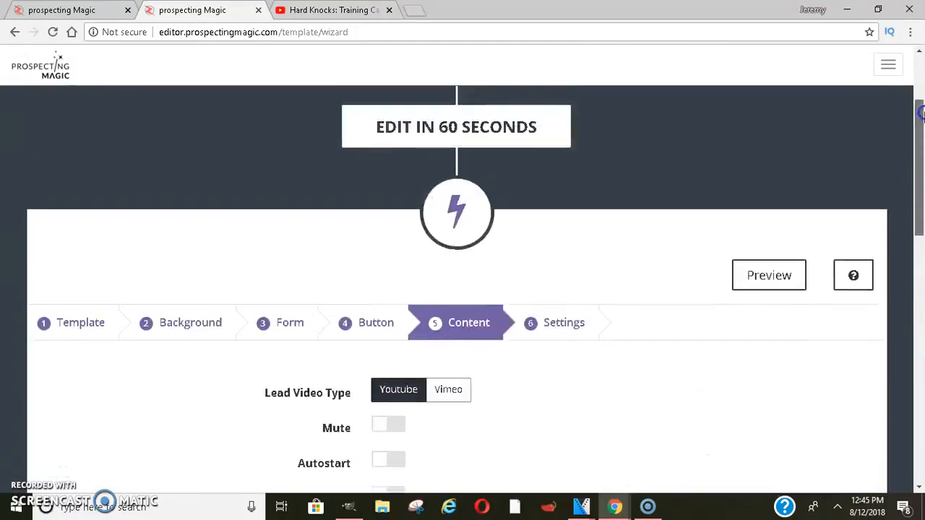
pyautogui.click(794, 297)
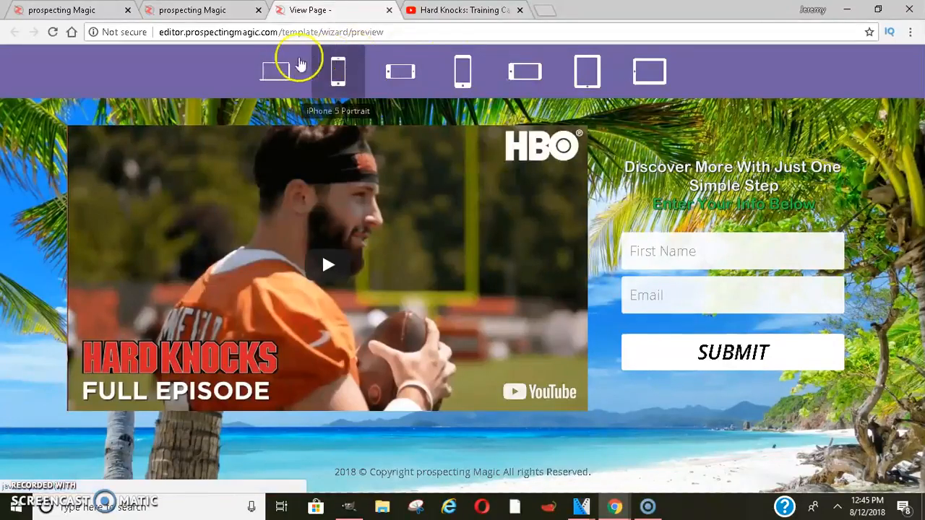
pyautogui.click(274, 87)
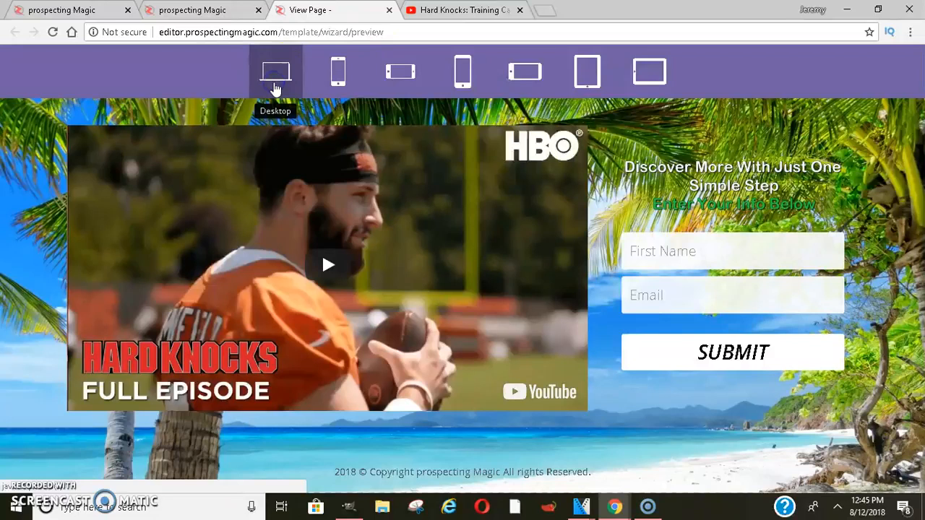
pyautogui.click(339, 85)
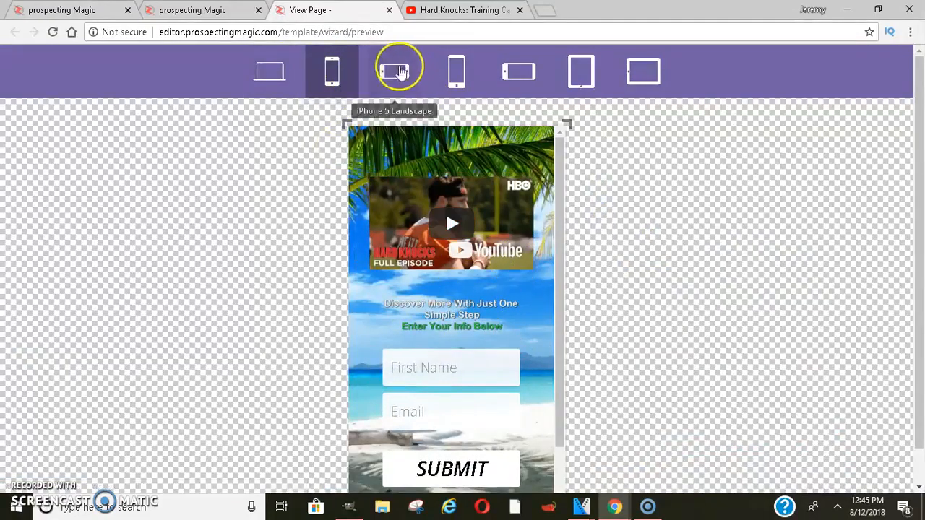
pyautogui.click(401, 72)
pyautogui.moveTo(651, 165); pyautogui.dragTo(651, 205)
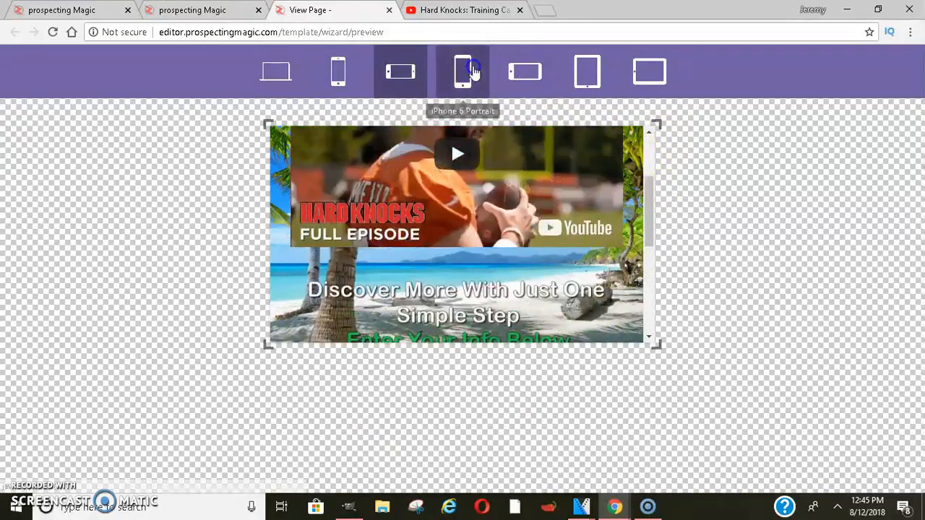
pyautogui.click(466, 70)
pyautogui.click(525, 71)
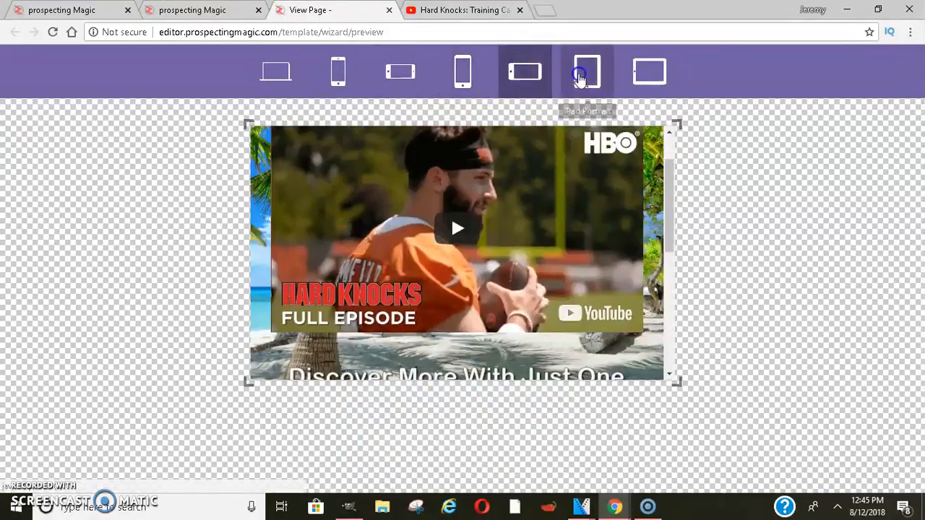
pyautogui.click(580, 75)
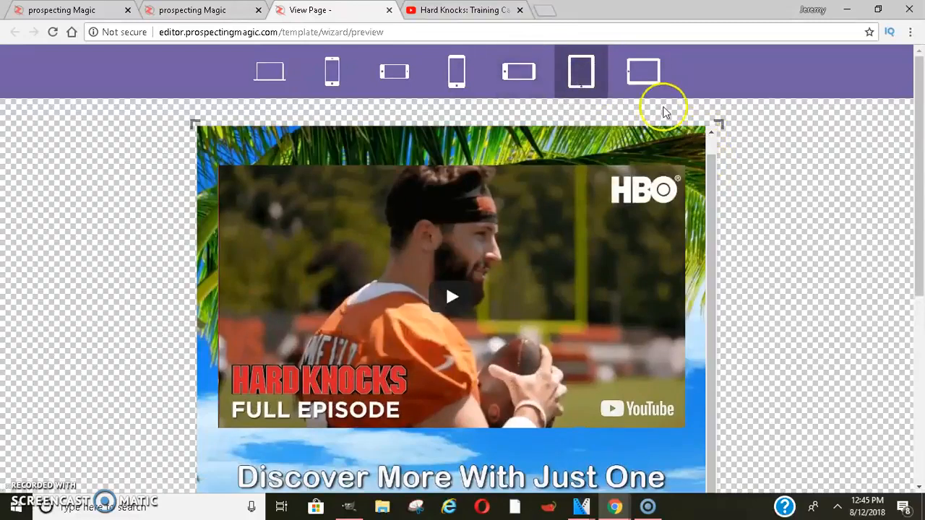
pyautogui.click(295, 65)
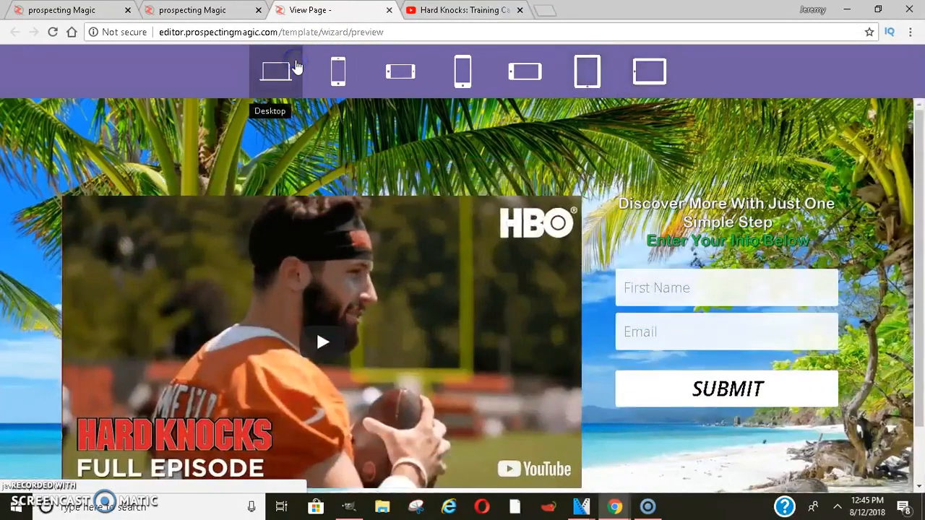
pyautogui.click(389, 10)
# Look through the Pictures folder for a custom ad copy image, and cancel the upload
pyautogui.moveTo(919, 123); pyautogui.dragTo(919, 262)
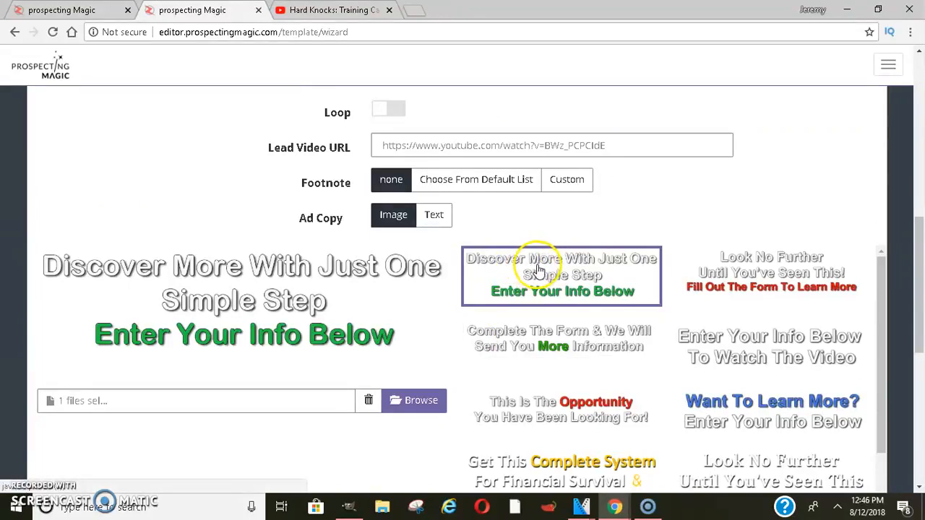
pyautogui.click(418, 402)
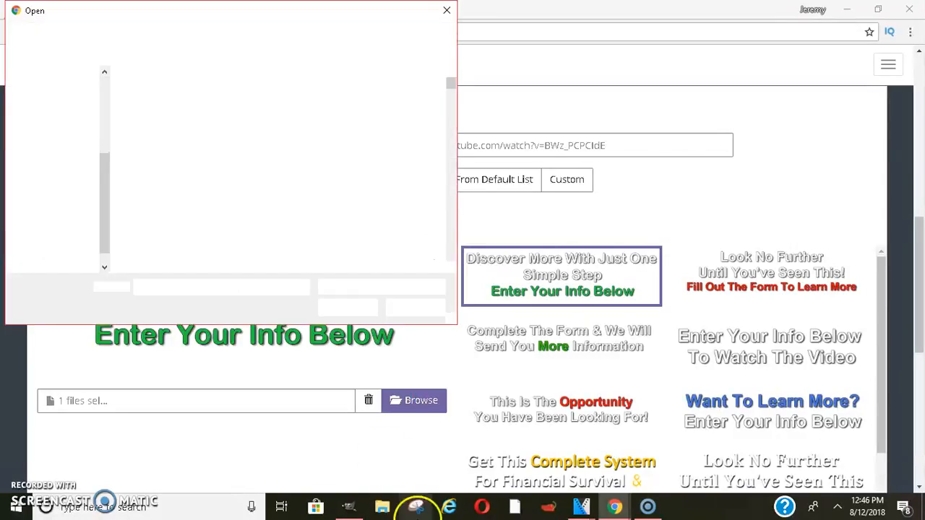
pyautogui.moveTo(351, 502)
pyautogui.click(354, 453)
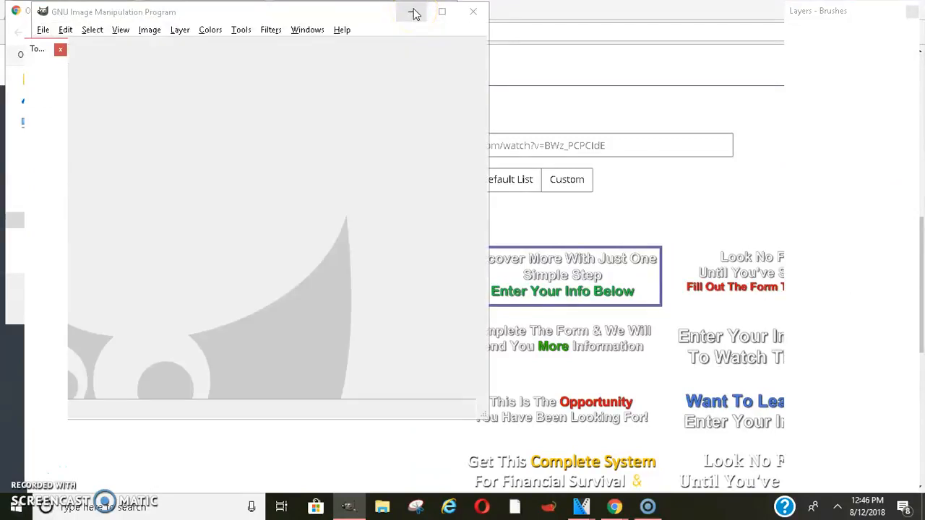
pyautogui.click(415, 12)
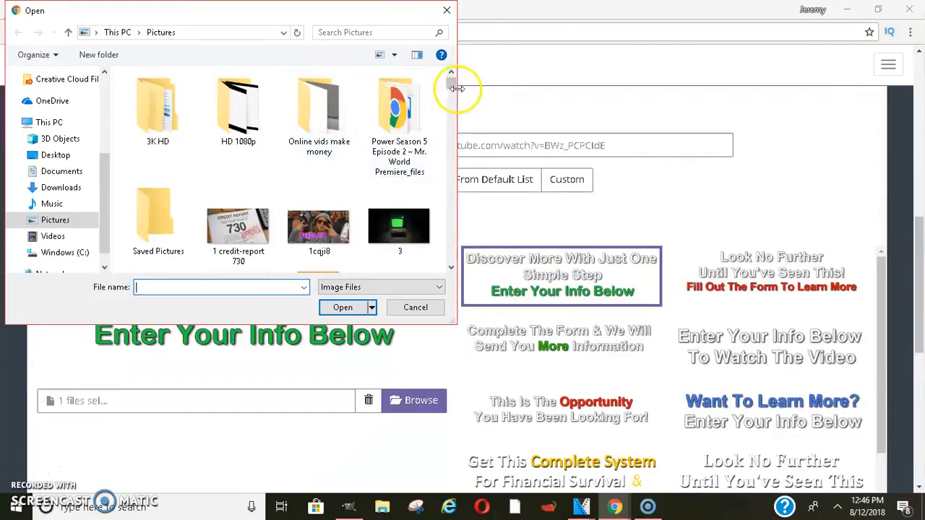
pyautogui.moveTo(453, 85); pyautogui.dragTo(457, 134)
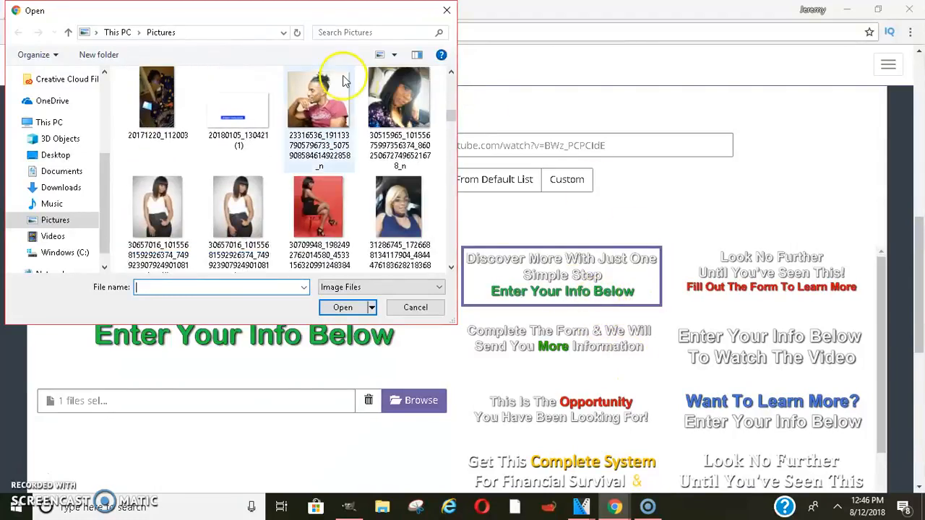
pyautogui.click(446, 12)
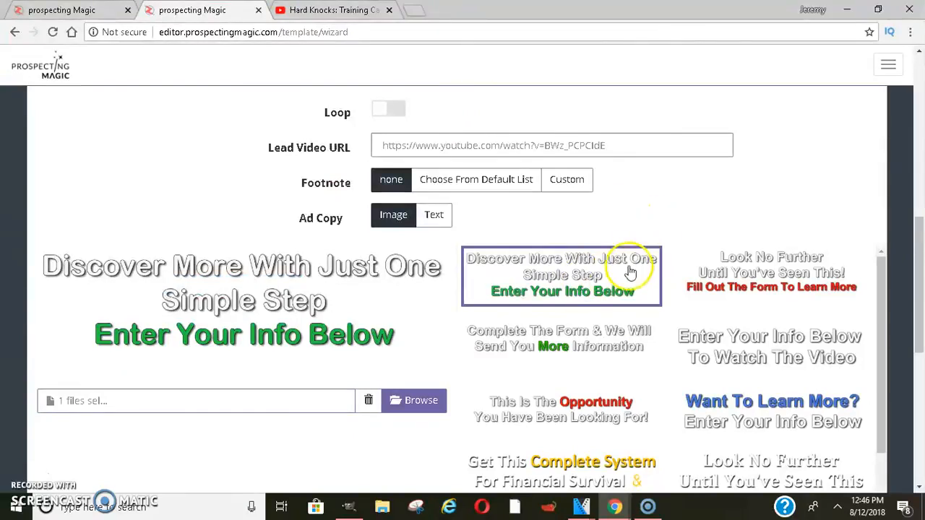
# Try the Text option for the ad copy with its text editor, and return to the Image option
pyautogui.click(556, 179)
pyautogui.click(431, 219)
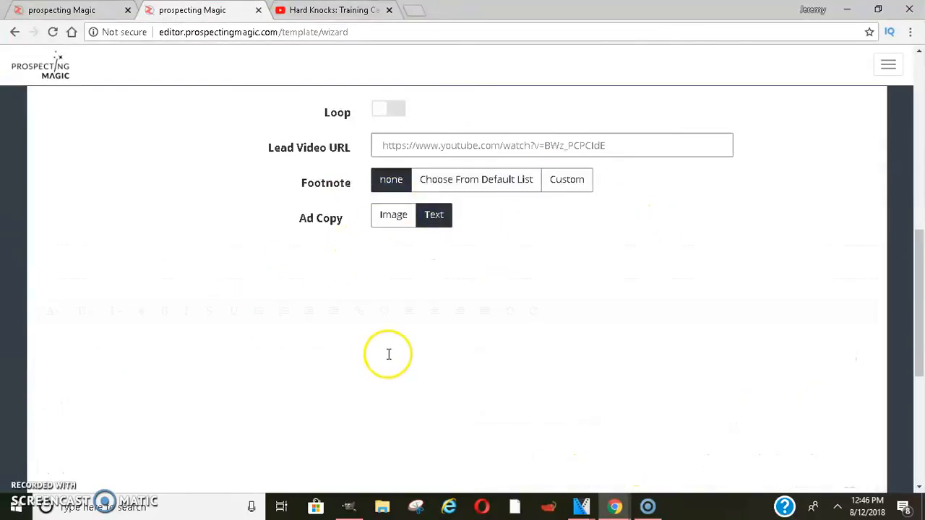
pyautogui.click(371, 389)
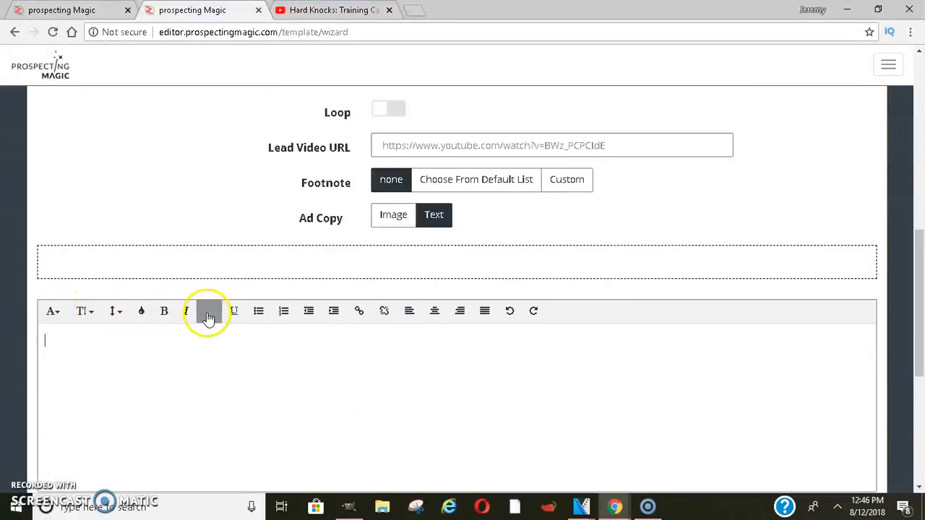
pyautogui.click(383, 219)
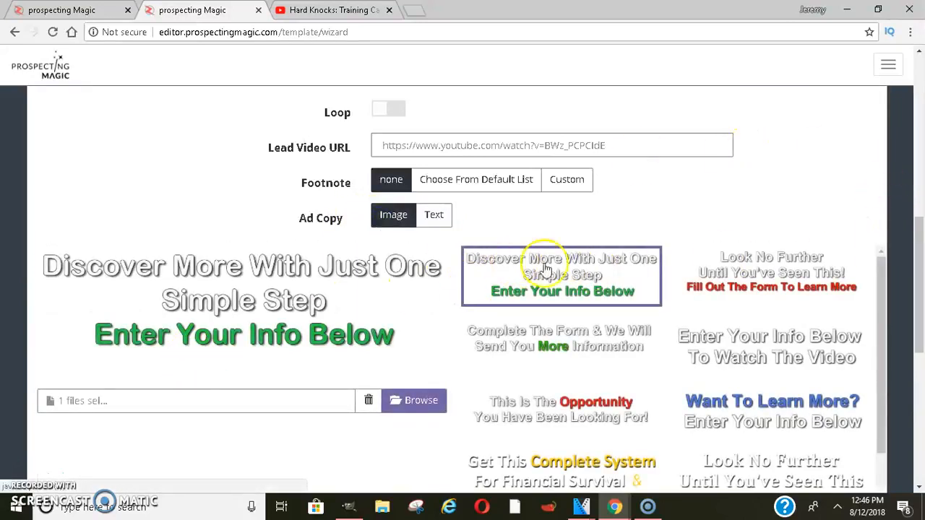
# Keep the default ad copy image and, in the settings stage, enter title "Earn Money Working From Home", description "jfkdjfvbkjfs" and key words "cfjsjfsjf"
pyautogui.moveTo(881, 291); pyautogui.dragTo(882, 360)
pyautogui.moveTo(919, 237)
pyautogui.mouseDown()
pyautogui.moveTo(923, 379)
pyautogui.moveTo(902, 330)
pyautogui.moveTo(921, 315)
pyautogui.moveTo(922, 224)
pyautogui.mouseUp()
pyautogui.click(855, 284)
pyautogui.click(498, 280)
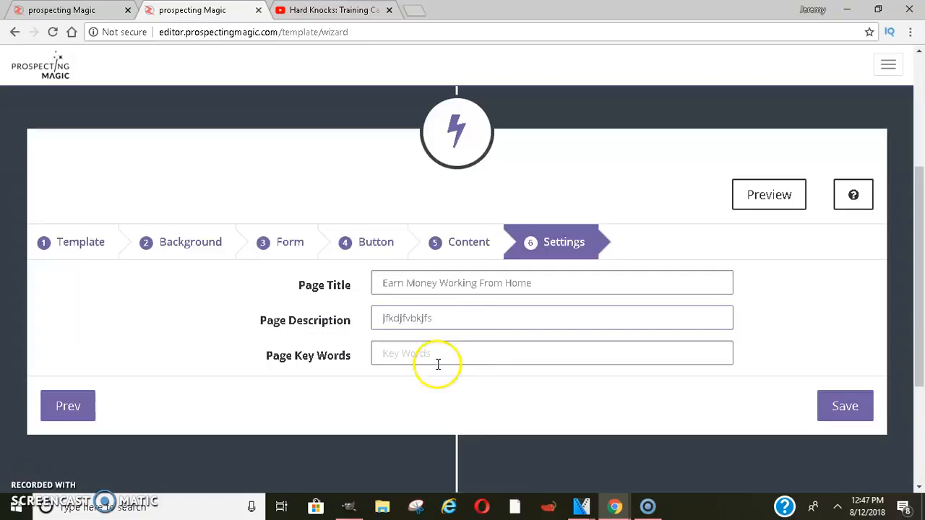
pyautogui.click(404, 347)
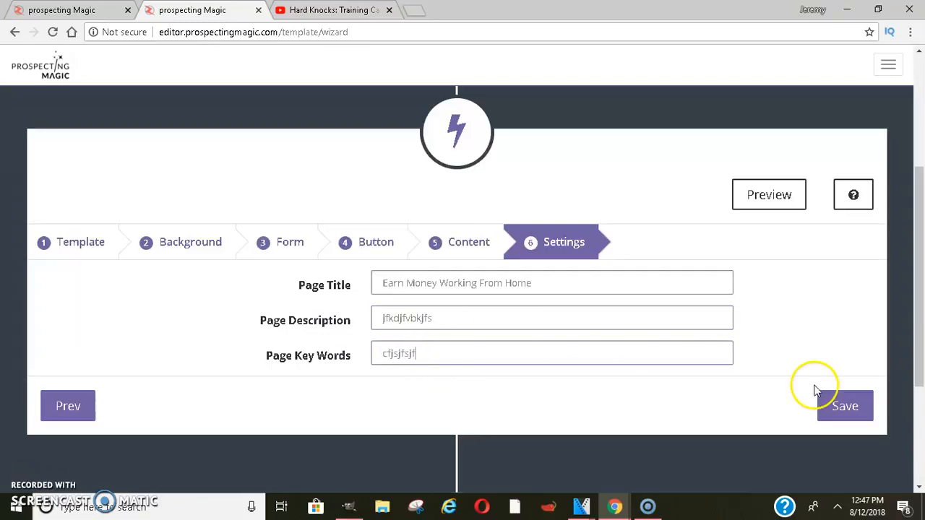
# Preview the finished capture page, return to the wizard and save the page
pyautogui.click(771, 196)
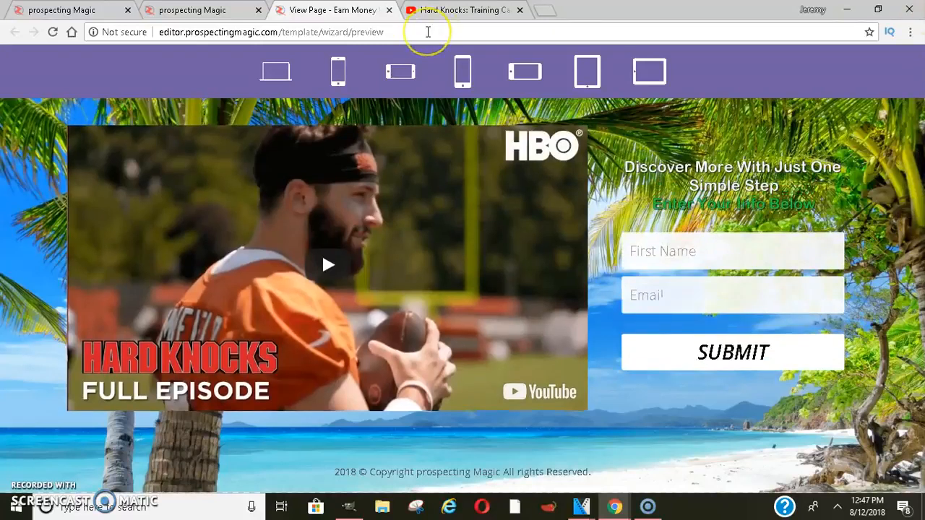
pyautogui.click(195, 10)
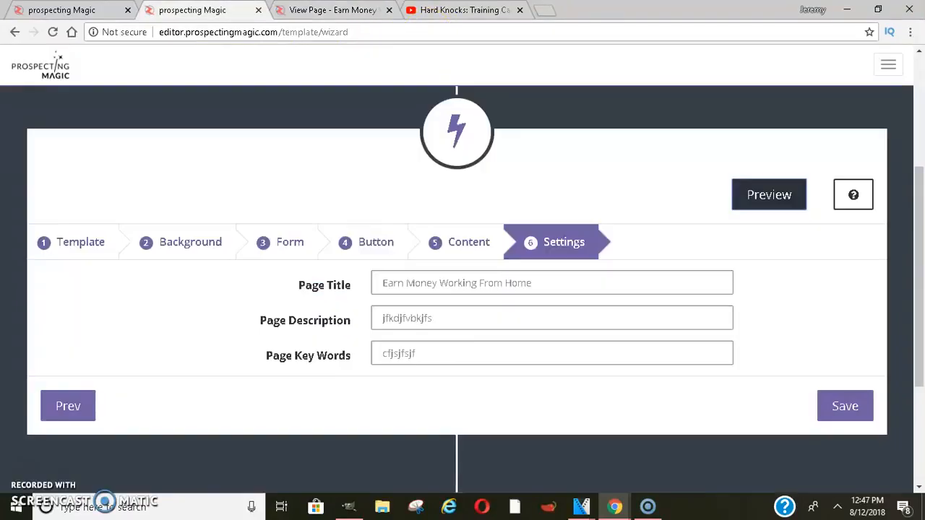
pyautogui.click(853, 406)
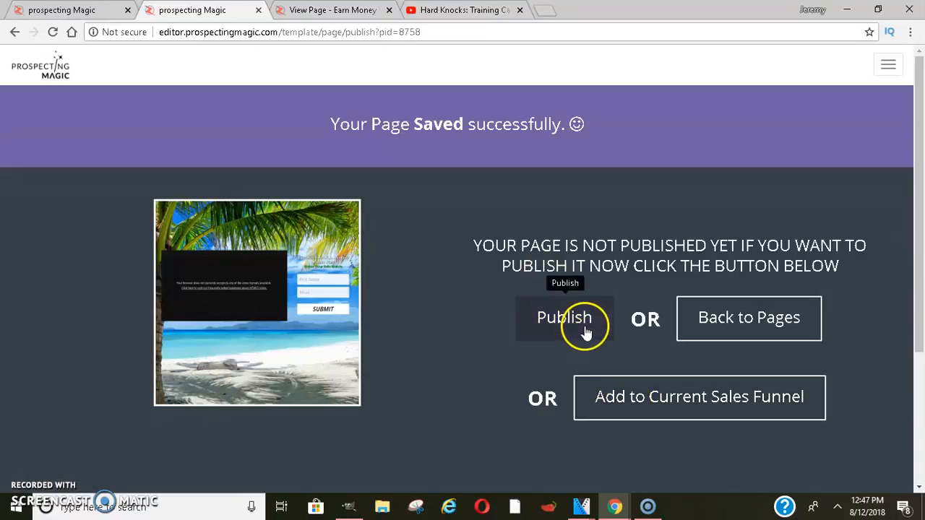
# Add the saved page to the current sales funnel and start a new Web/Sales Page for it
pyautogui.click(612, 404)
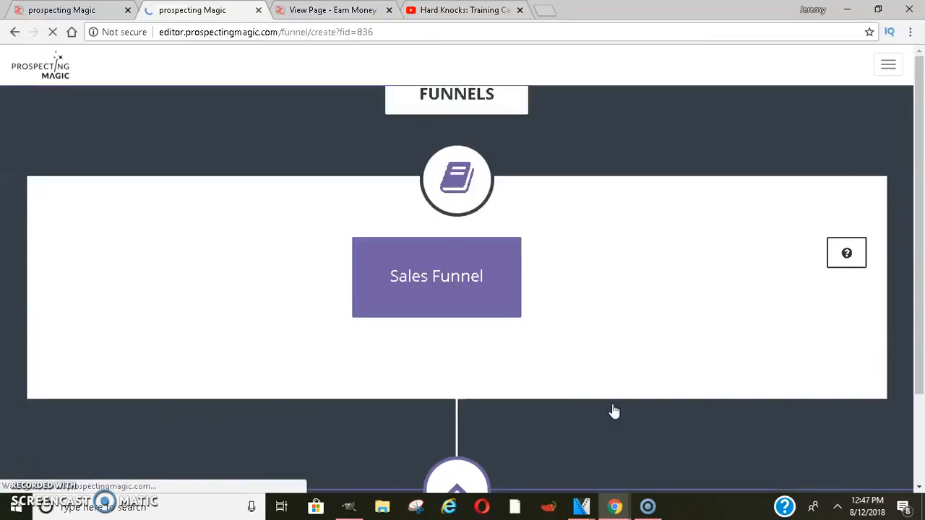
pyautogui.click(417, 280)
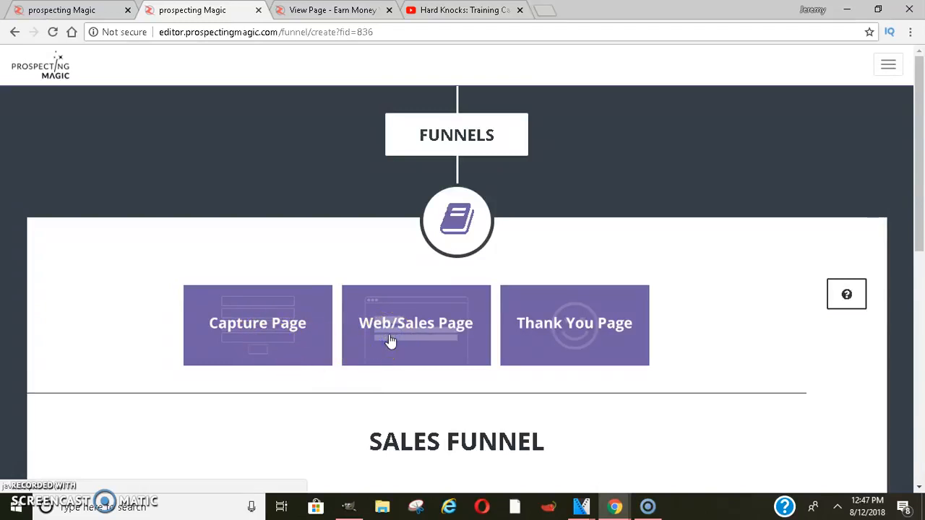
pyautogui.moveTo(918, 93); pyautogui.dragTo(919, 121)
pyautogui.moveTo(920, 156); pyautogui.dragTo(920, 250)
pyautogui.moveTo(409, 320)
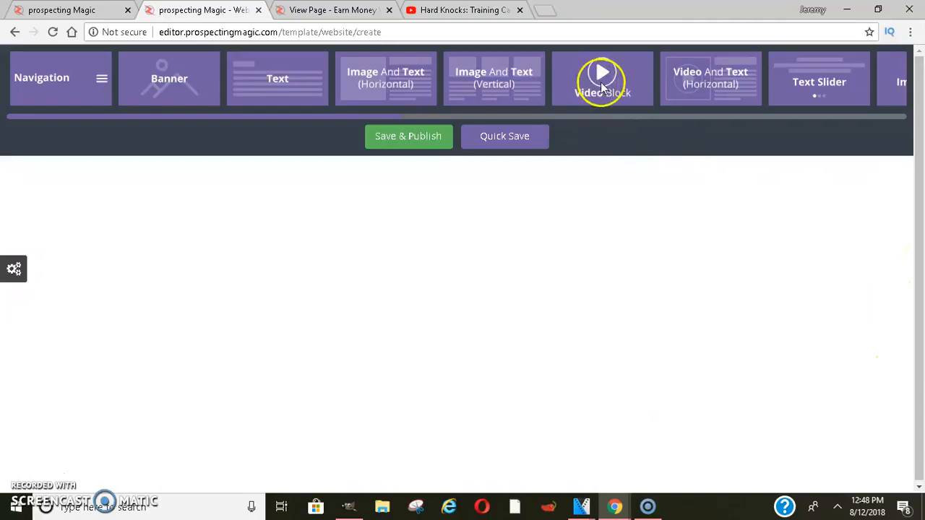
# Add a Navigation block to the blank sales page, and delete it again
pyautogui.moveTo(105, 93); pyautogui.dragTo(80, 206)
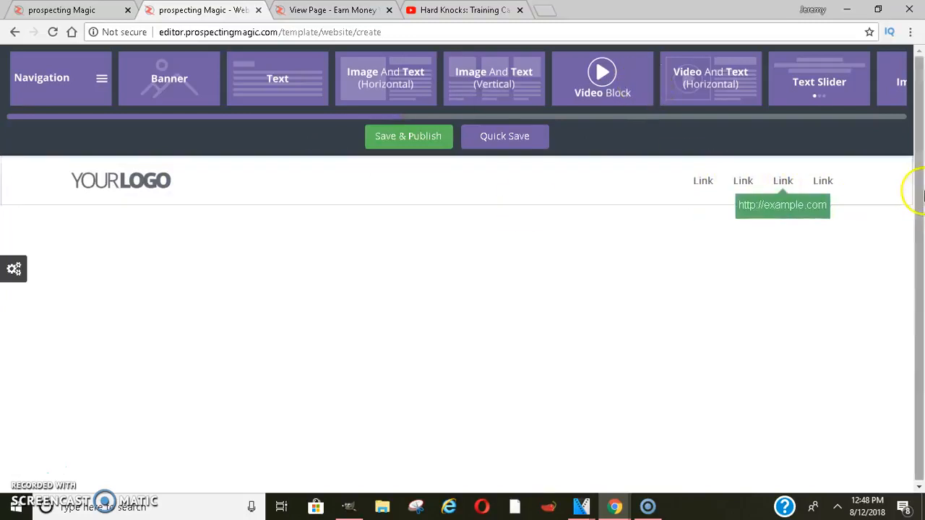
pyautogui.click(901, 171)
pyautogui.click(528, 109)
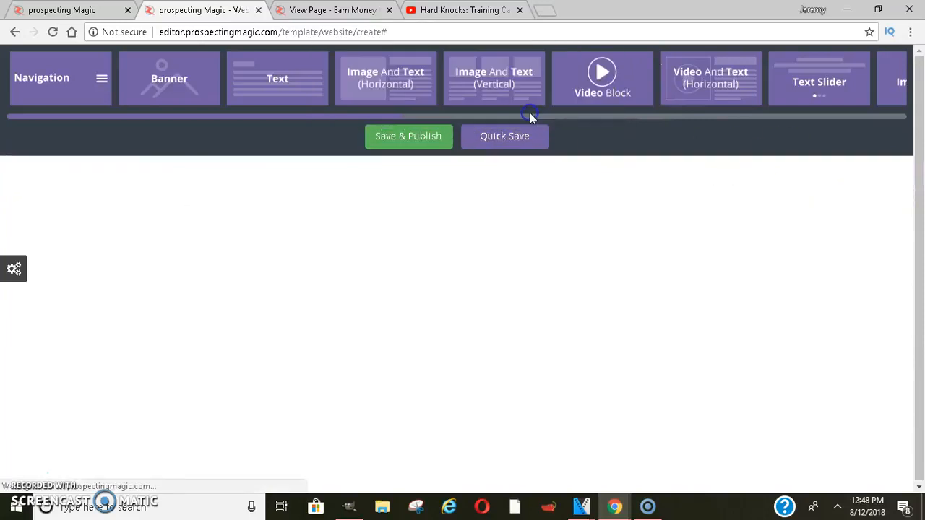
# Add a Video Block to the blank sales page
pyautogui.moveTo(582, 93); pyautogui.dragTo(160, 241)
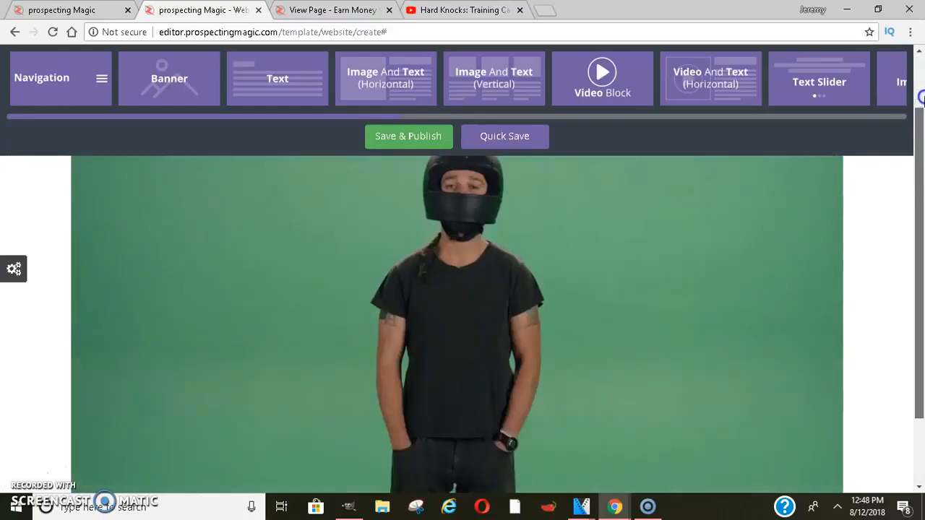
# Try to place an Action block below the video on the sales page
pyautogui.moveTo(919, 166); pyautogui.dragTo(921, 293)
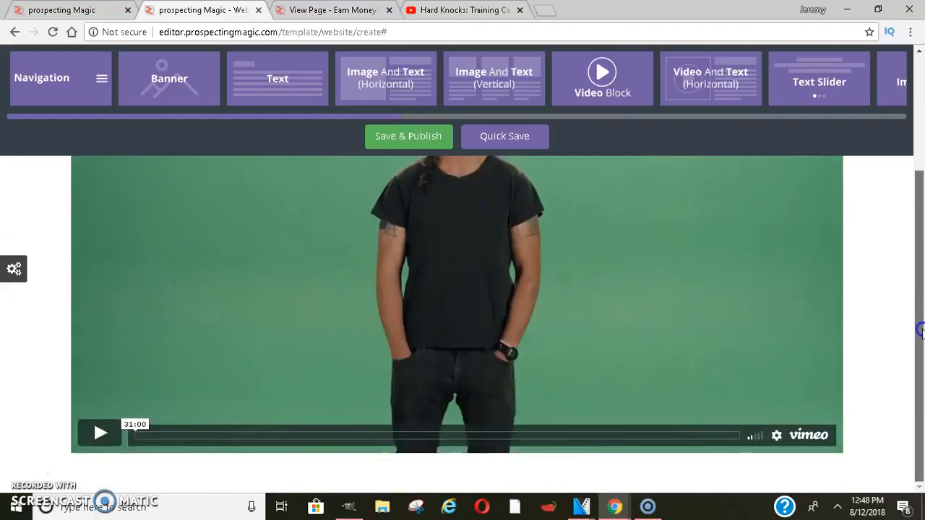
pyautogui.moveTo(375, 121); pyautogui.dragTo(883, 105)
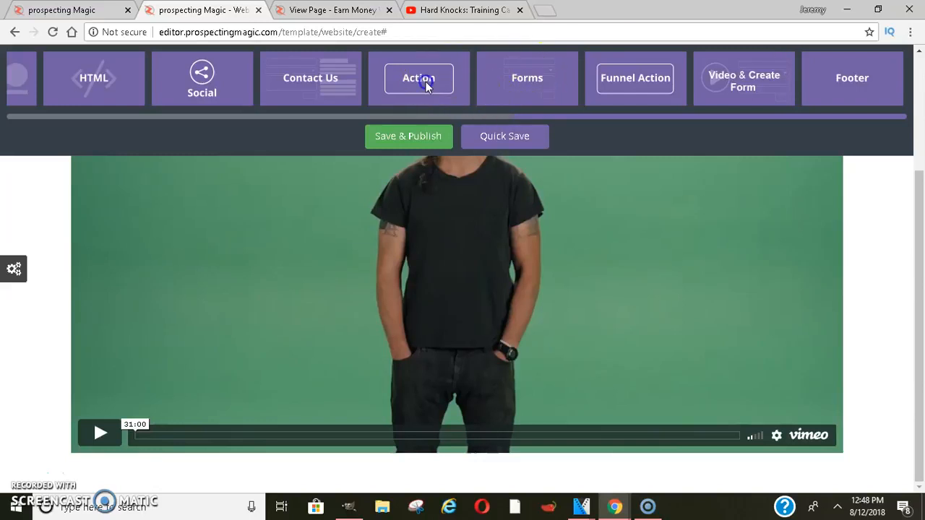
pyautogui.moveTo(426, 85); pyautogui.dragTo(333, 491)
pyautogui.moveTo(407, 86); pyautogui.dragTo(67, 475)
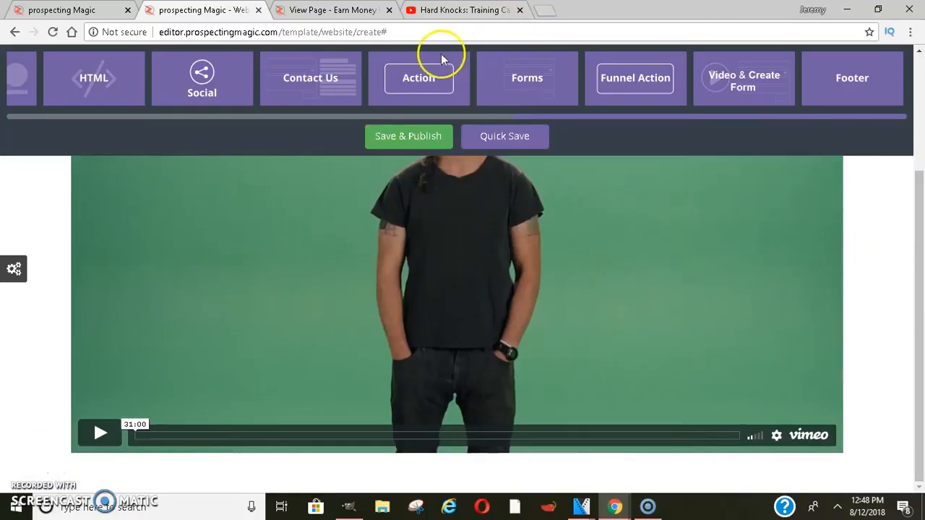
pyautogui.moveTo(428, 73); pyautogui.dragTo(346, 171)
# Add a Funnel Action block to the sales page and move it below the video
pyautogui.moveTo(597, 79); pyautogui.dragTo(72, 488)
pyautogui.click(912, 141)
pyautogui.moveTo(911, 141); pyautogui.dragTo(893, 403)
pyautogui.moveTo(651, 69); pyautogui.dragTo(2, 506)
pyautogui.moveTo(603, 80); pyautogui.dragTo(8, 460)
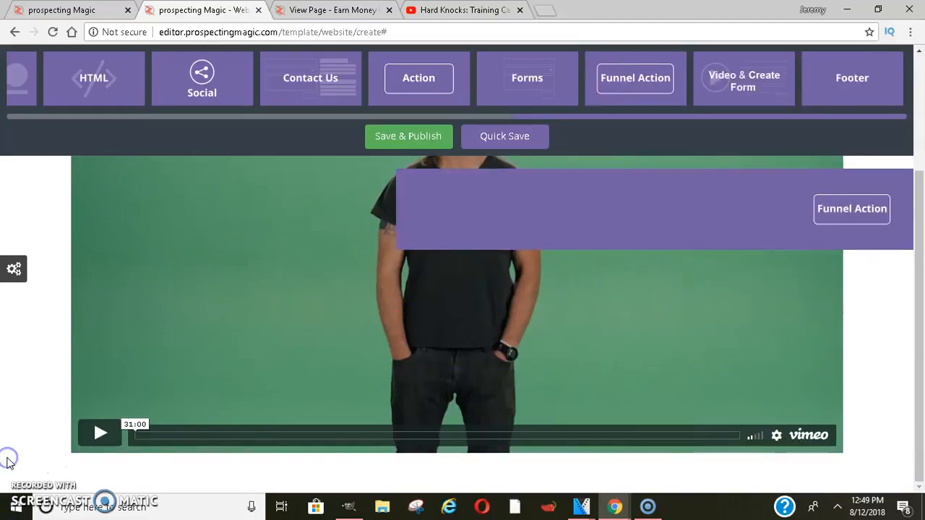
pyautogui.moveTo(919, 305); pyautogui.dragTo(911, 184)
pyautogui.moveTo(659, 79); pyautogui.dragTo(361, 188)
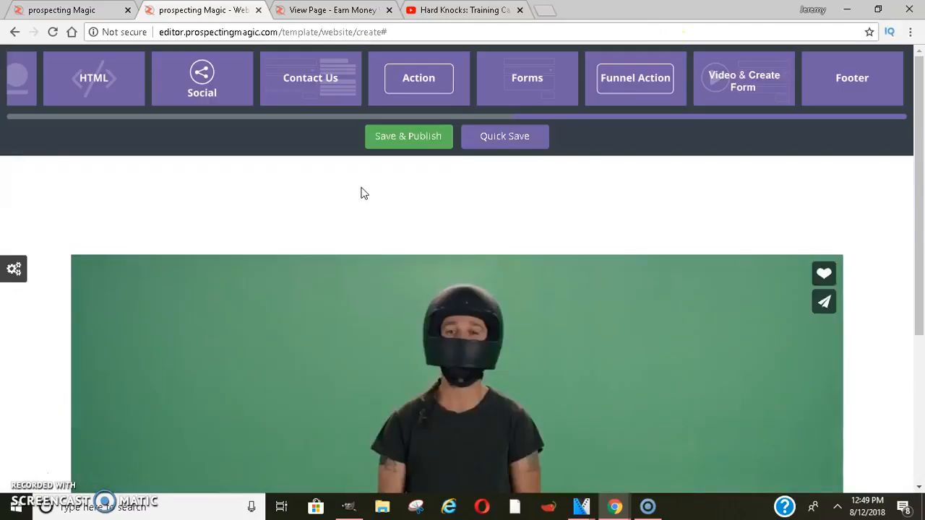
pyautogui.moveTo(512, 198); pyautogui.dragTo(515, 432)
pyautogui.moveTo(919, 265); pyautogui.dragTo(921, 180)
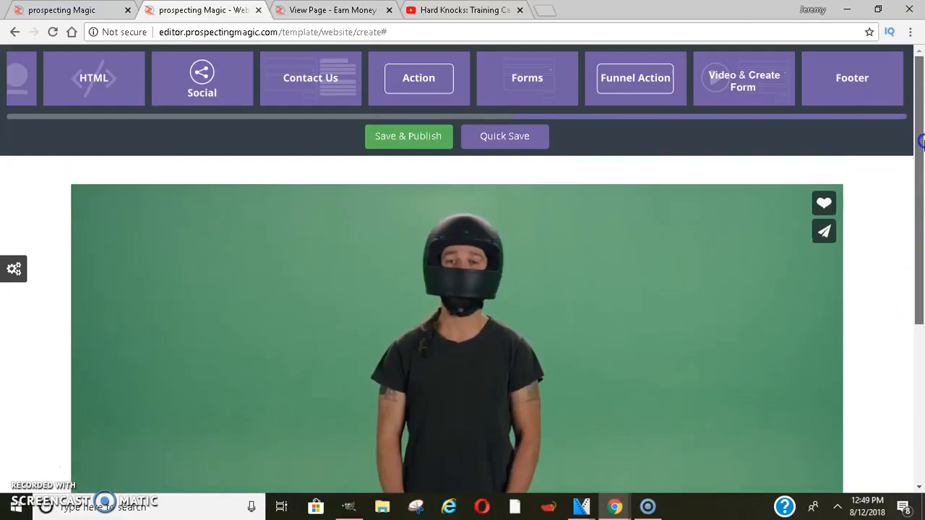
pyautogui.click(663, 195)
pyautogui.moveTo(919, 200); pyautogui.dragTo(921, 156)
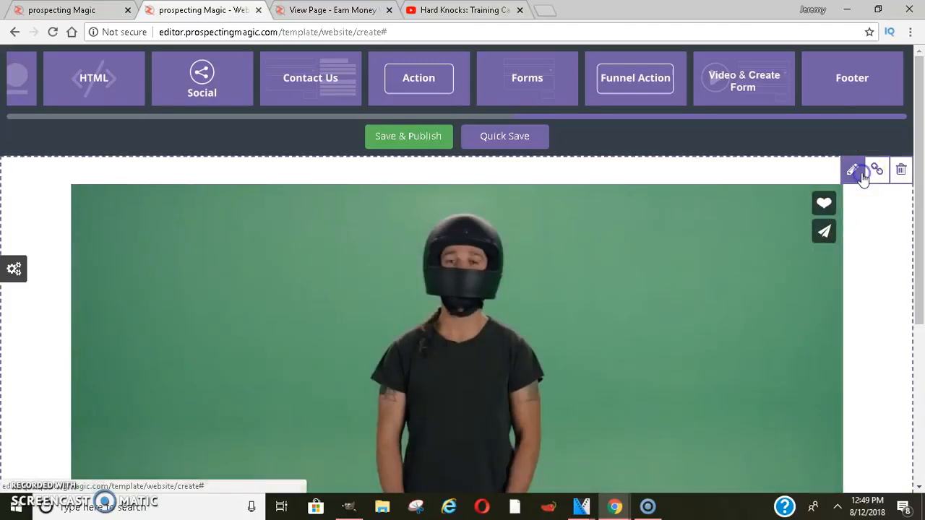
pyautogui.click(860, 172)
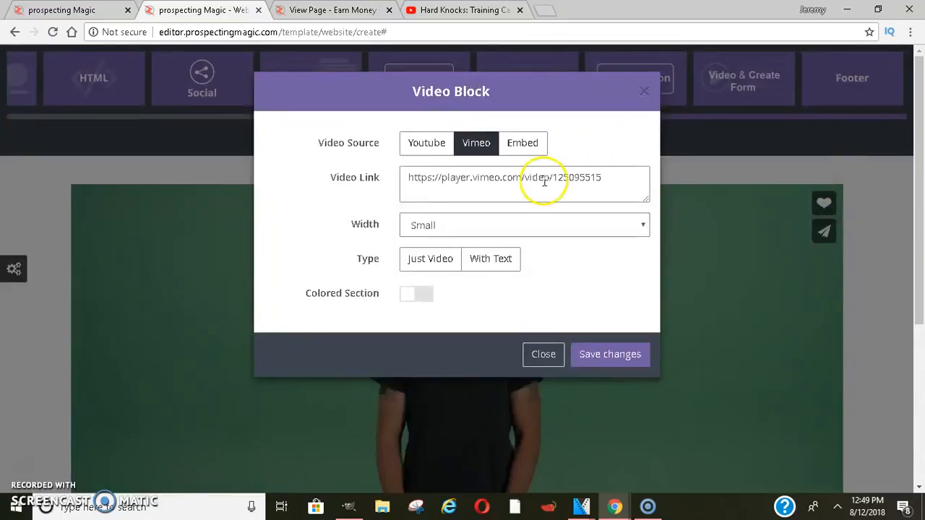
pyautogui.moveTo(612, 186); pyautogui.dragTo(392, 186)
pyautogui.press('BackSpace')
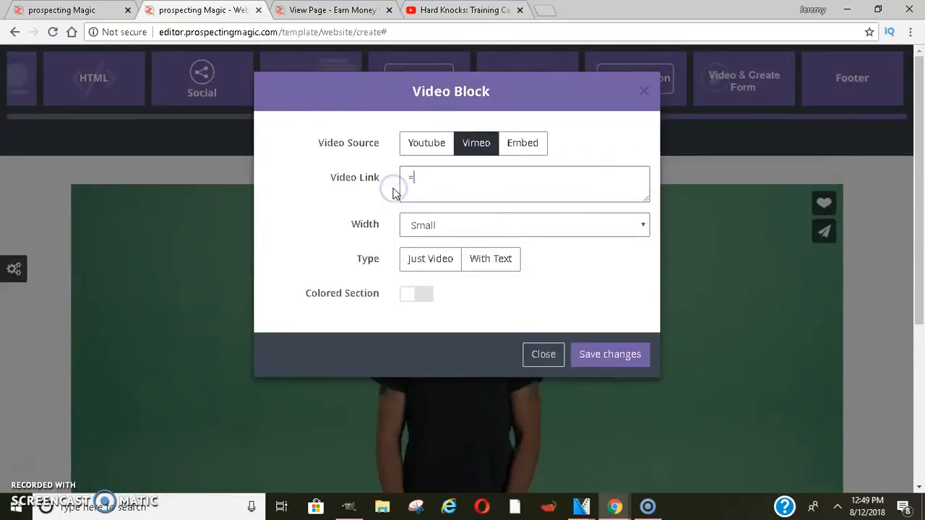
pyautogui.write('https://www.youtube.com/watch?v=BWz_PCPCIdE')
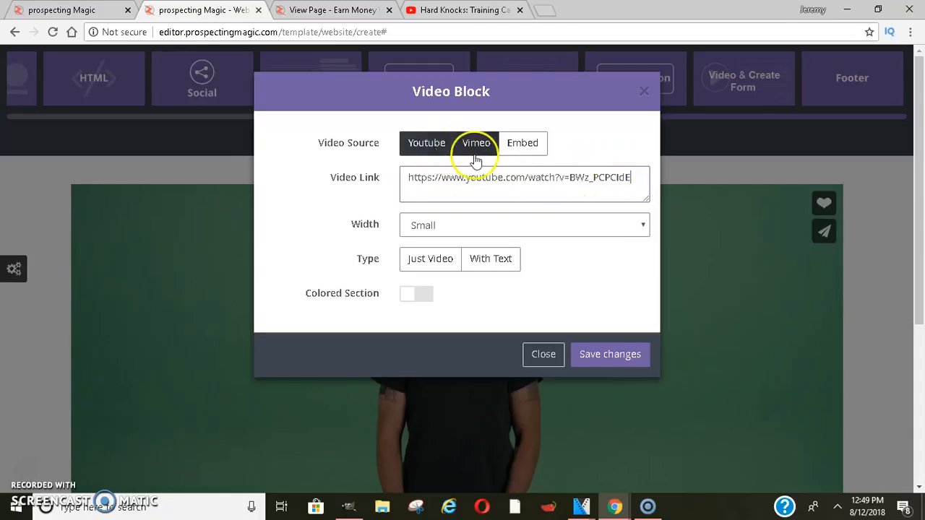
pyautogui.click(446, 150)
# Set the video block's width to X-Large and save the changes
pyautogui.click(460, 236)
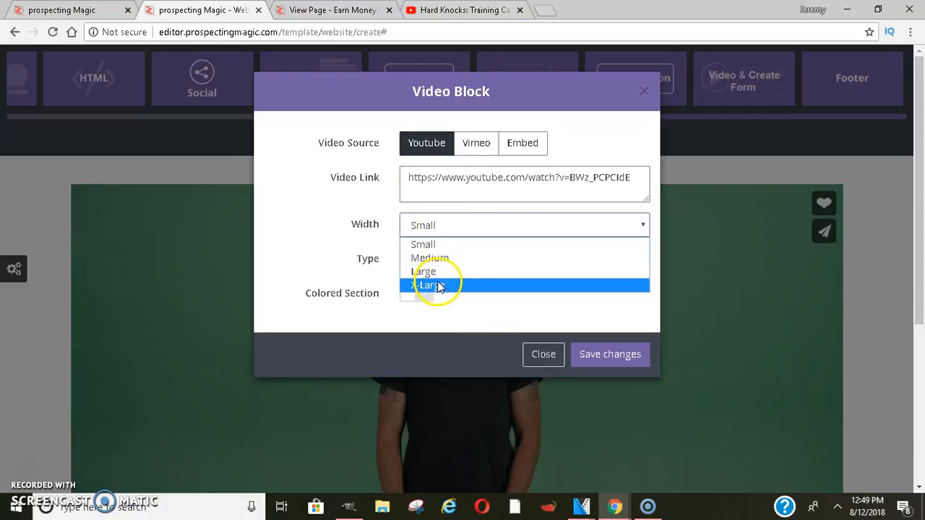
pyautogui.click(441, 275)
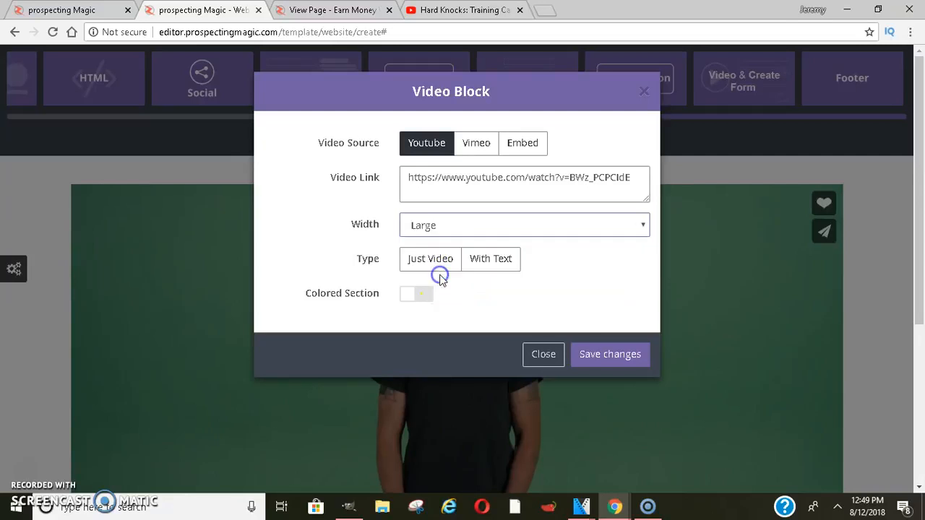
pyautogui.click(450, 226)
pyautogui.click(440, 284)
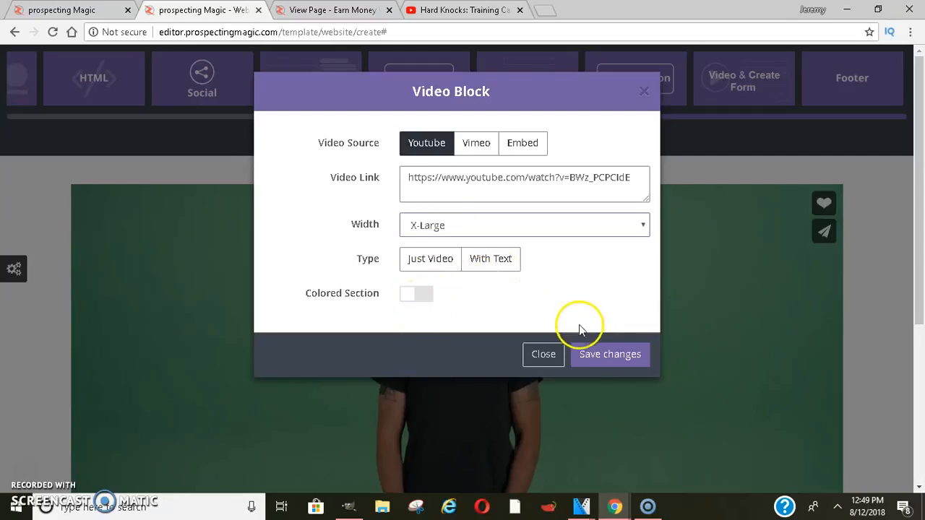
pyautogui.click(606, 356)
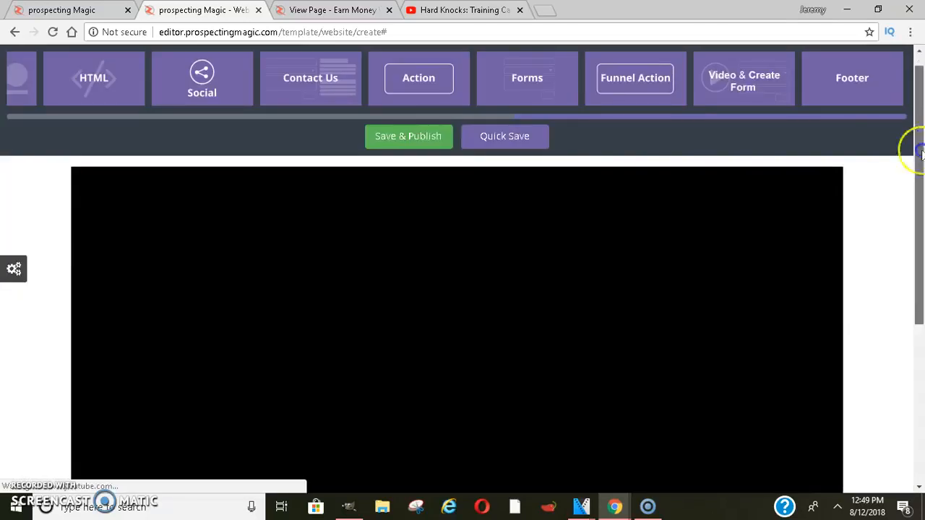
pyautogui.moveTo(921, 151); pyautogui.dragTo(921, 123)
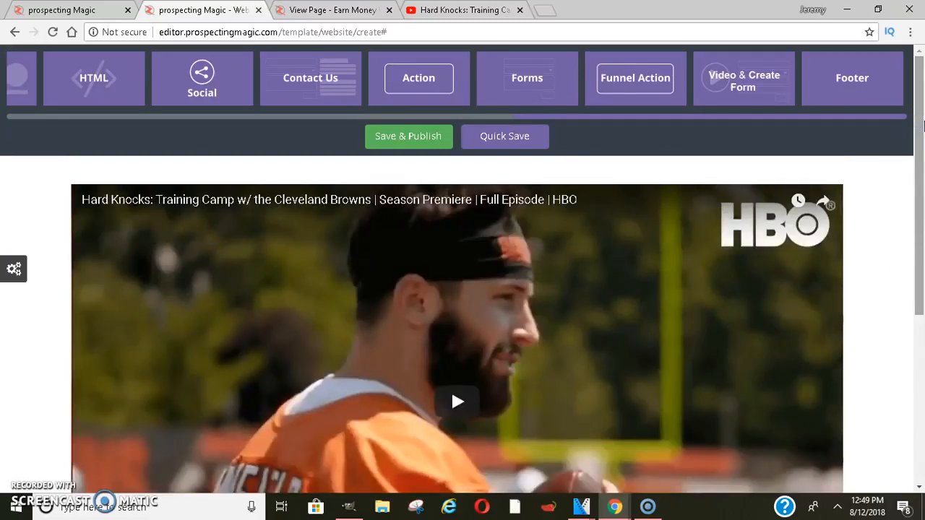
# View the replacement images available for the JOIN NOW button, and close the media library
pyautogui.moveTo(922, 176); pyautogui.dragTo(917, 353)
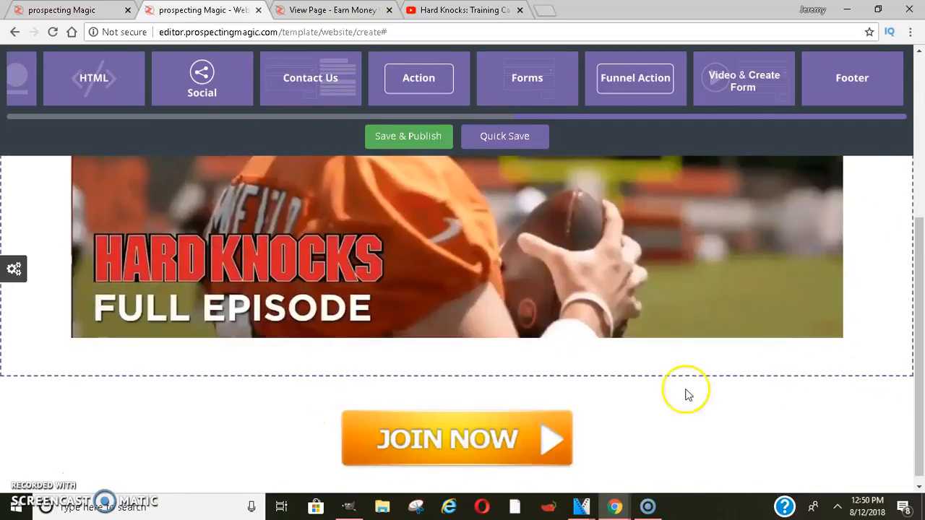
pyautogui.click(491, 441)
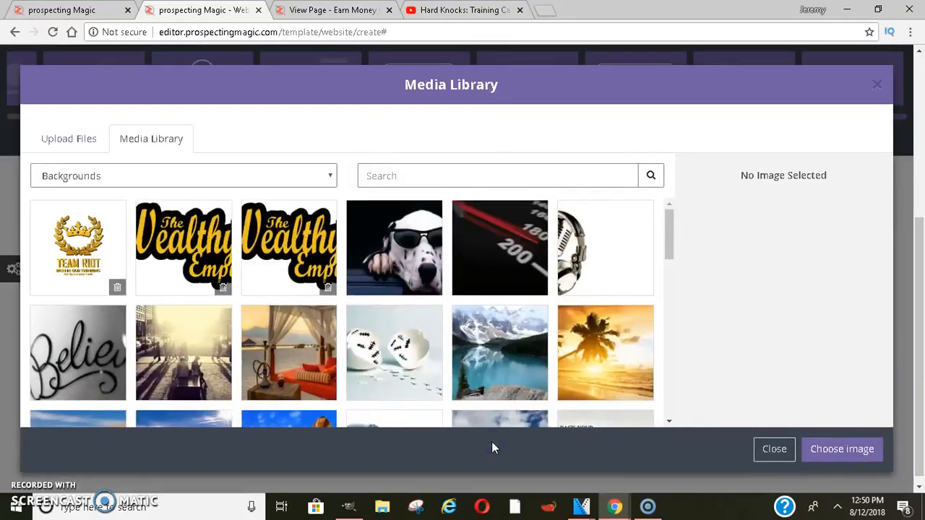
pyautogui.click(875, 87)
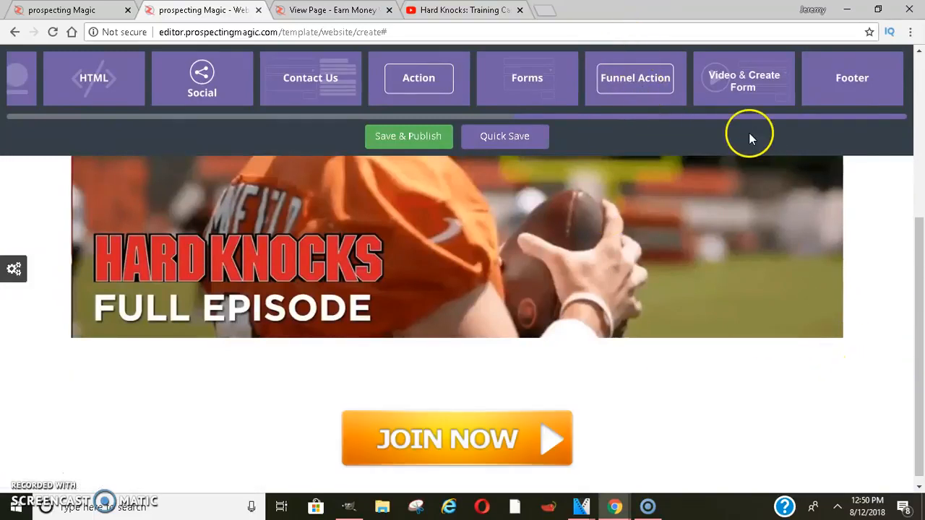
# Delete the Funnel Action section with the JOIN NOW button below the video
pyautogui.click(900, 390)
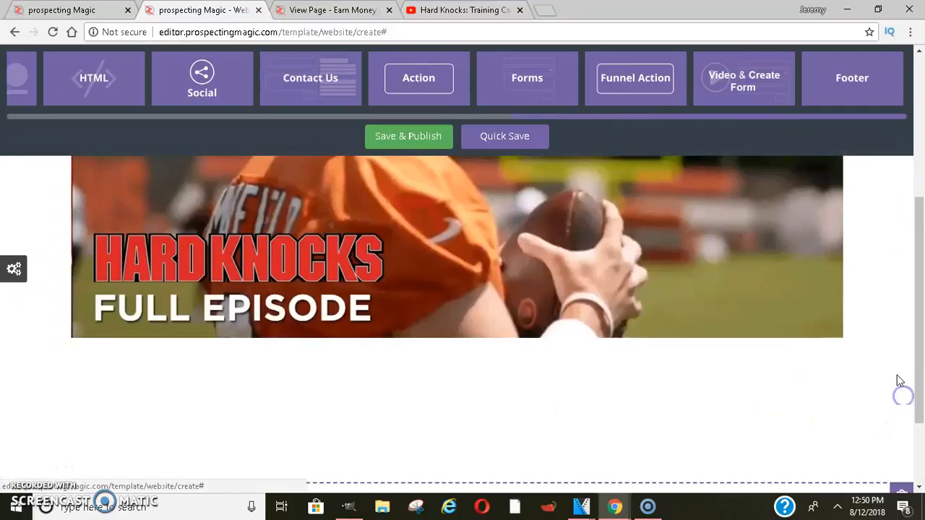
pyautogui.click(900, 390)
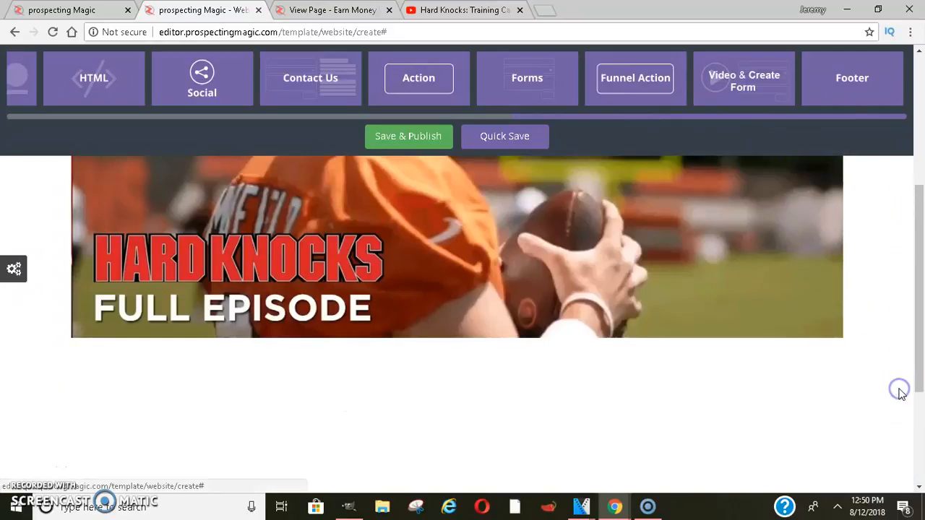
pyautogui.click(900, 390)
pyautogui.click(535, 102)
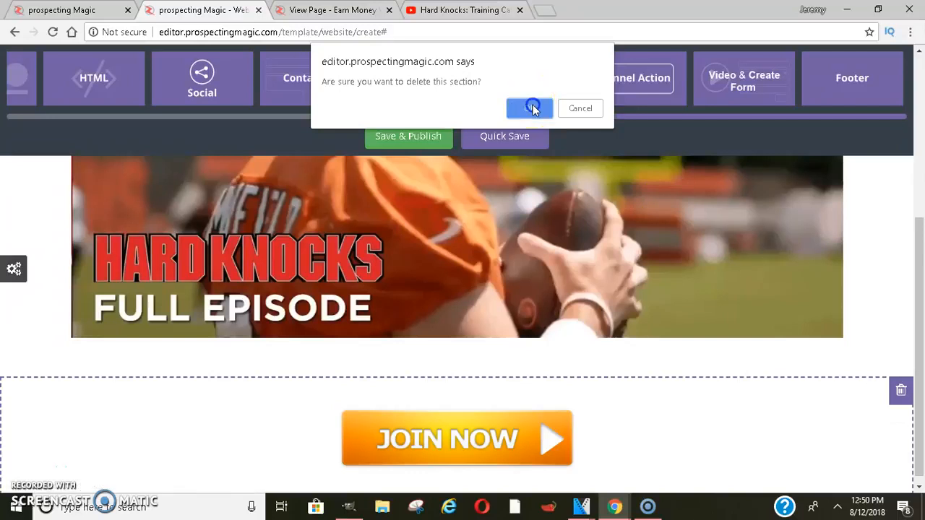
# Add an Action block to the sales page and move it below the video
pyautogui.moveTo(415, 77); pyautogui.dragTo(53, 194)
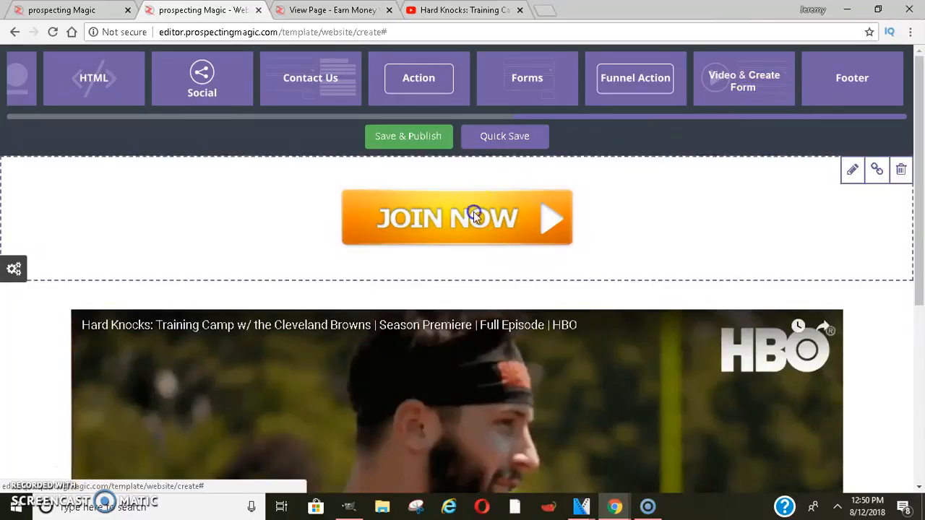
pyautogui.moveTo(473, 215); pyautogui.dragTo(466, 462)
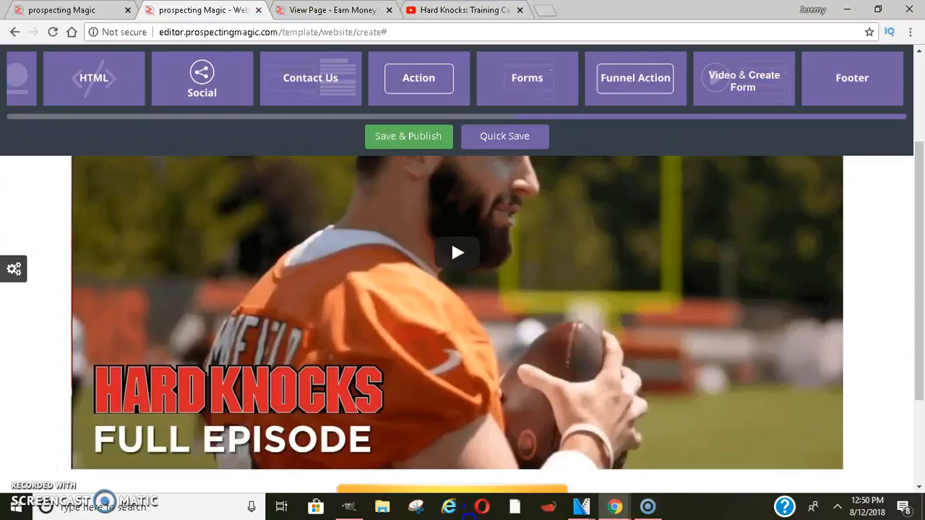
pyautogui.scroll(-2, 416, 369)
pyautogui.moveTo(419, 406); pyautogui.dragTo(434, 410)
pyautogui.moveTo(920, 316); pyautogui.dragTo(920, 318)
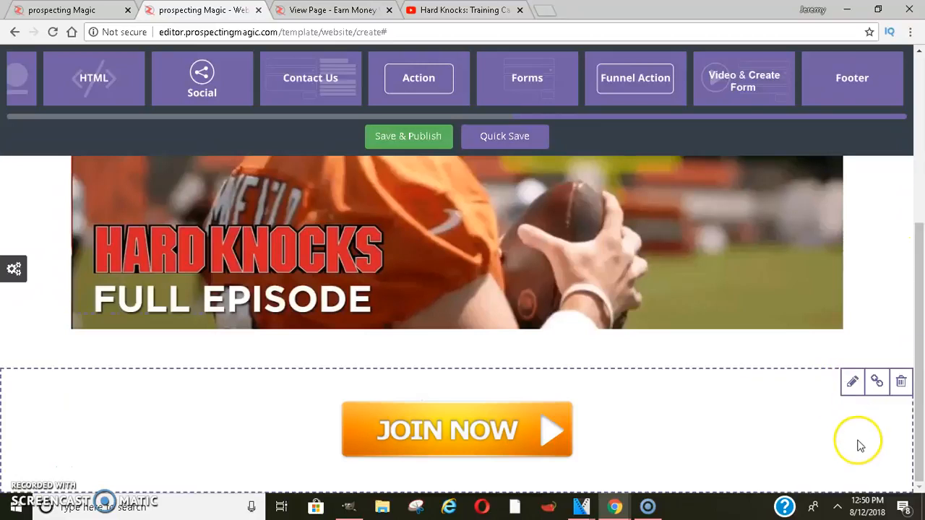
# Clear the Action block's first URL, set its number of action buttons to 2, and save the changes
pyautogui.click(855, 382)
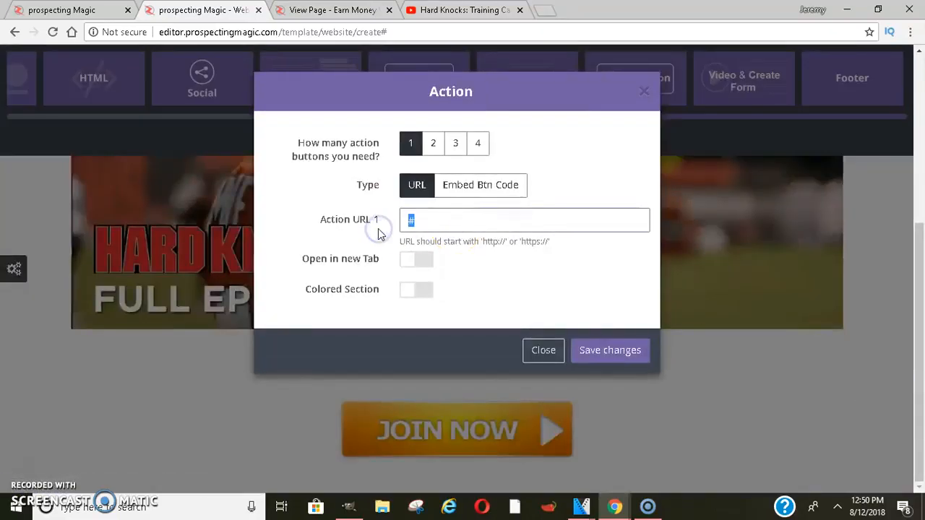
pyautogui.click(431, 148)
pyautogui.click(440, 217)
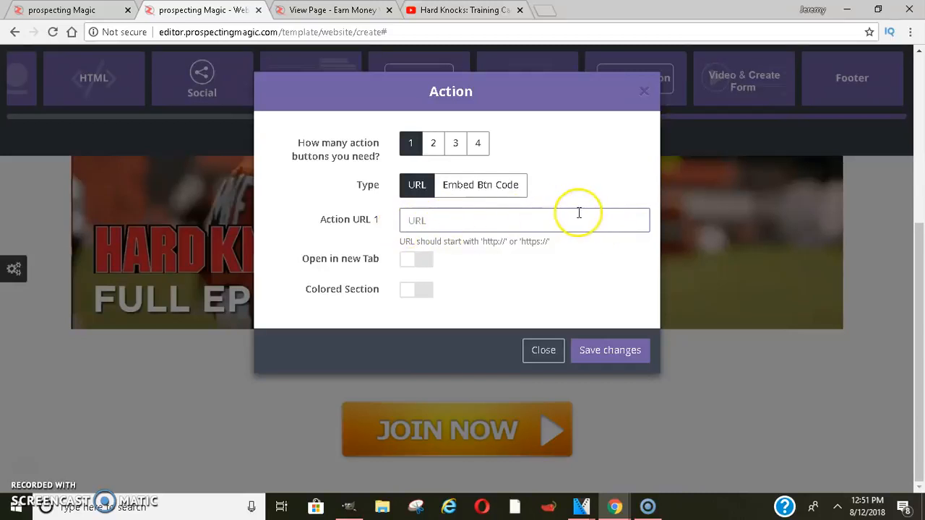
pyautogui.click(433, 146)
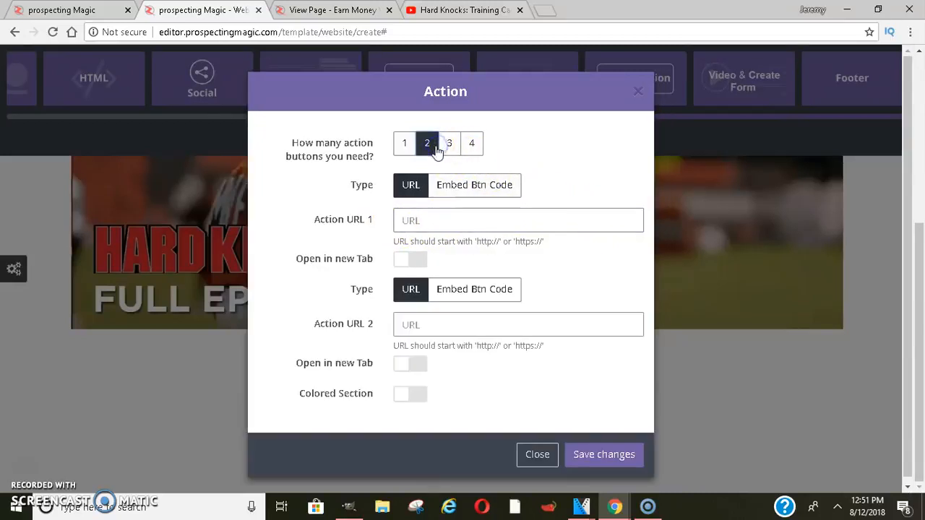
pyautogui.click(468, 333)
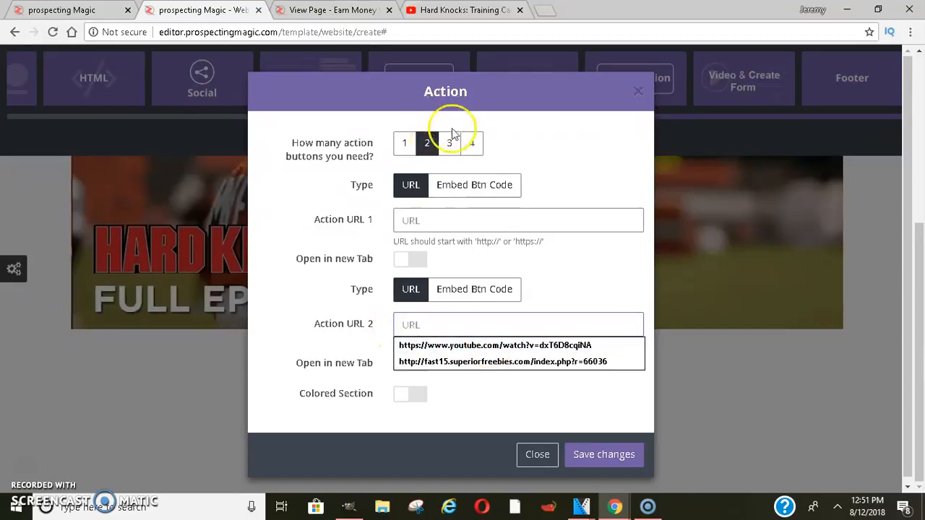
pyautogui.click(621, 455)
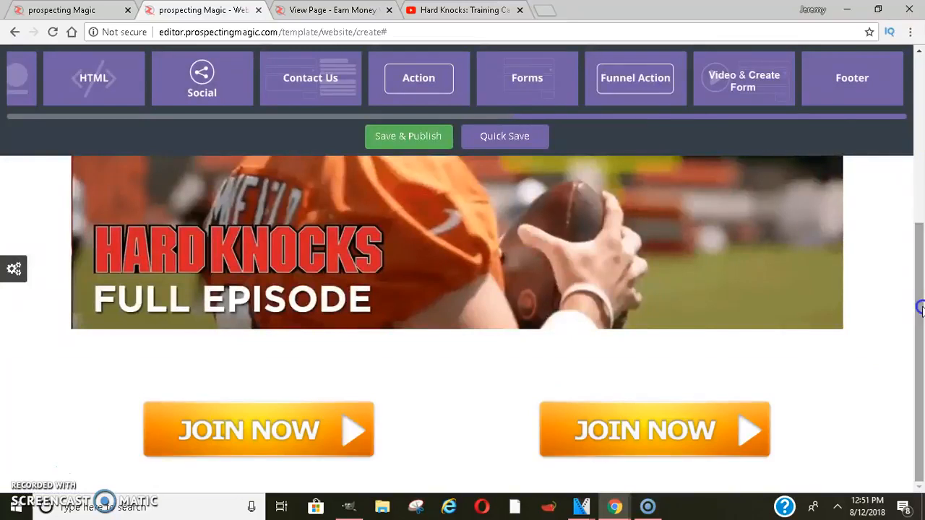
# Reopen the Action block's settings to review the two buttons' URL fields, and check its link option
pyautogui.click(853, 385)
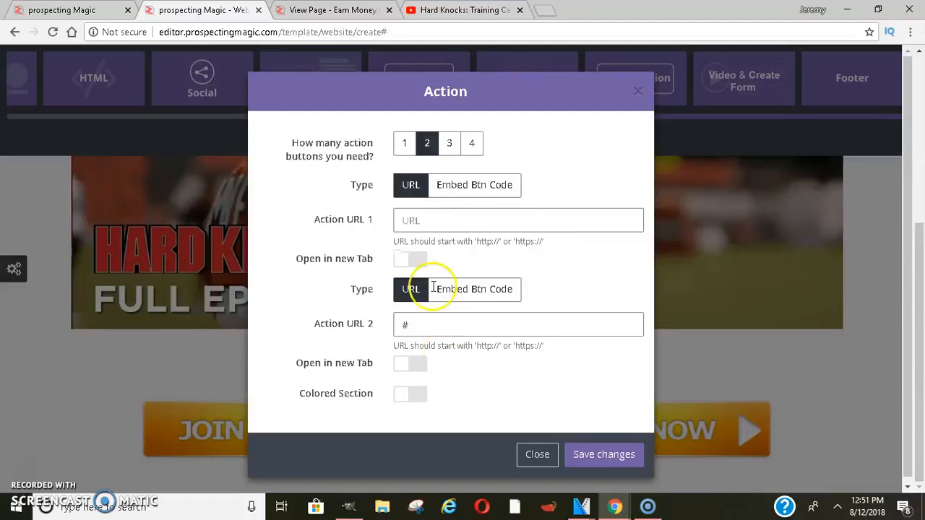
pyautogui.click(534, 452)
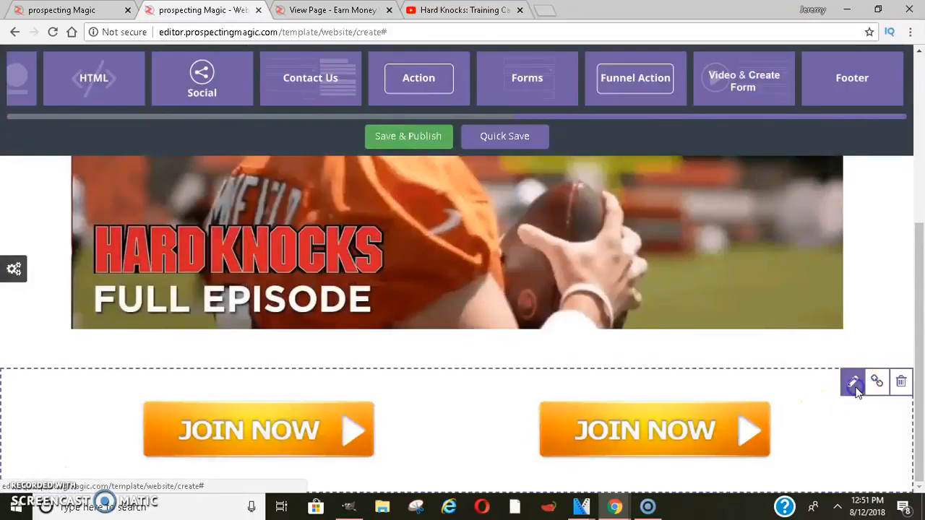
pyautogui.click(855, 387)
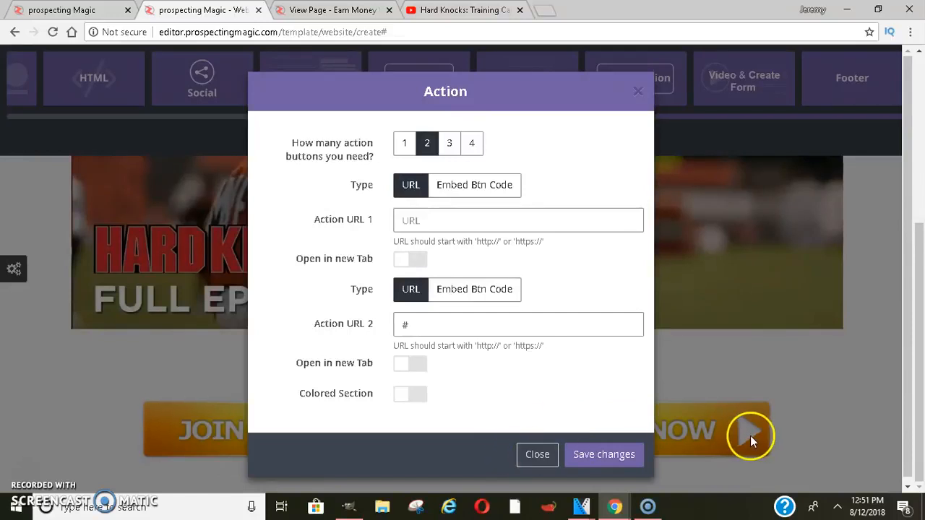
pyautogui.click(545, 457)
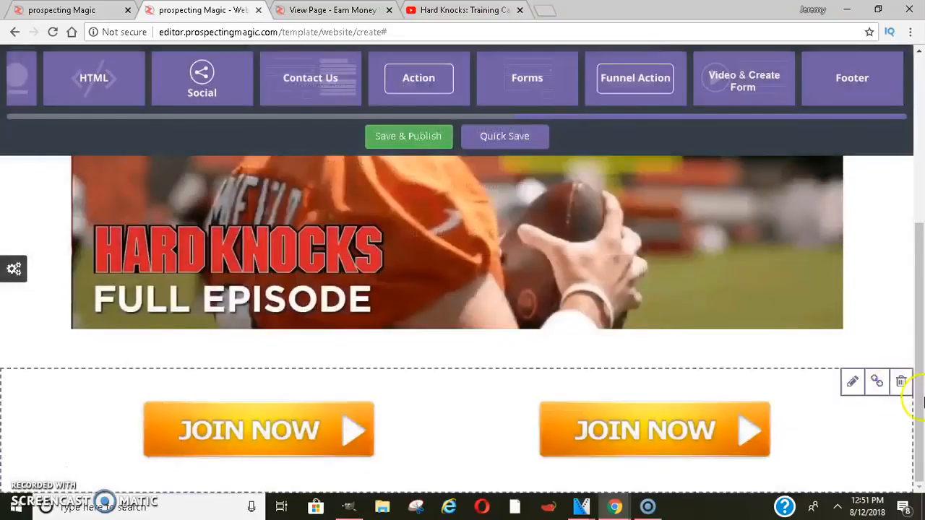
pyautogui.click(877, 383)
pyautogui.click(539, 207)
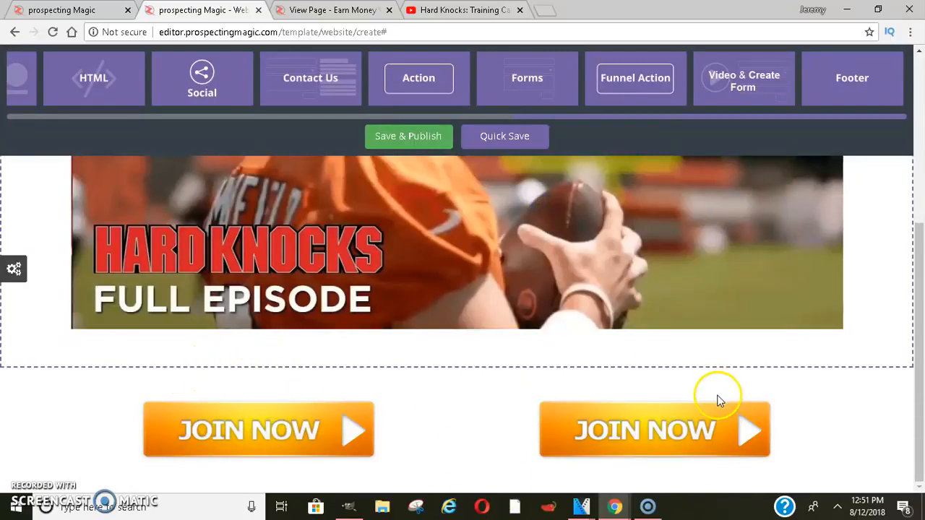
pyautogui.moveTo(921, 250)
pyautogui.mouseDown()
pyautogui.moveTo(922, 154)
pyautogui.moveTo(922, 247)
pyautogui.mouseUp()
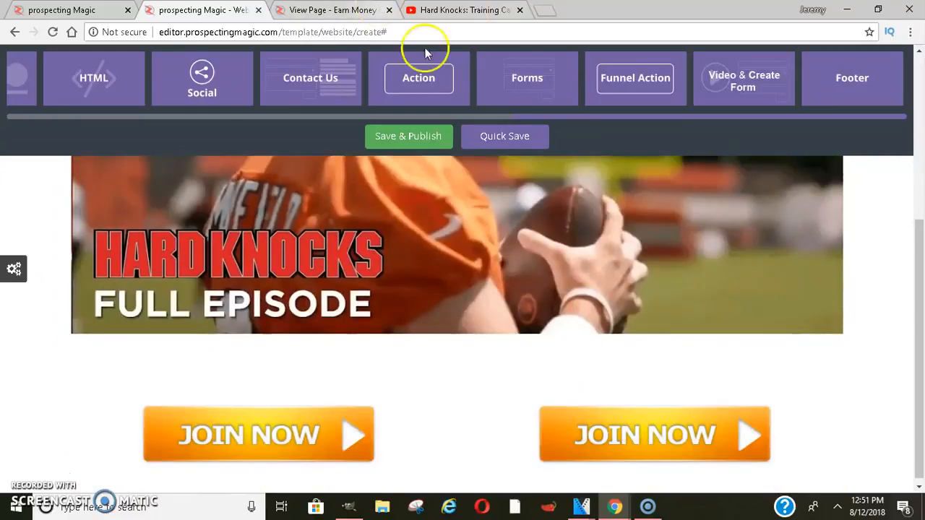
# Add a Pricing block at the top of the sales page, above the video
pyautogui.moveTo(554, 118); pyautogui.dragTo(220, 99)
pyautogui.moveTo(654, 58); pyautogui.dragTo(340, 185)
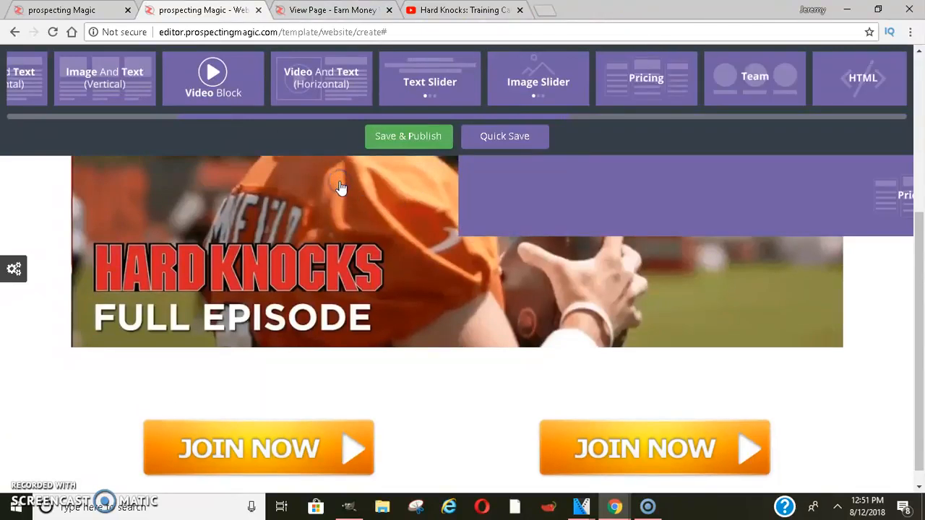
pyautogui.moveTo(920, 250); pyautogui.dragTo(921, 95)
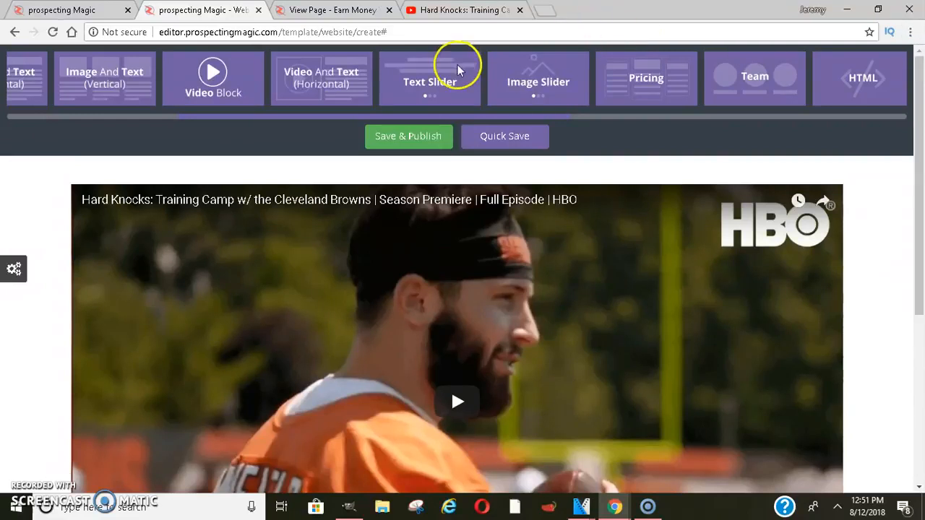
pyautogui.moveTo(594, 77); pyautogui.dragTo(64, 172)
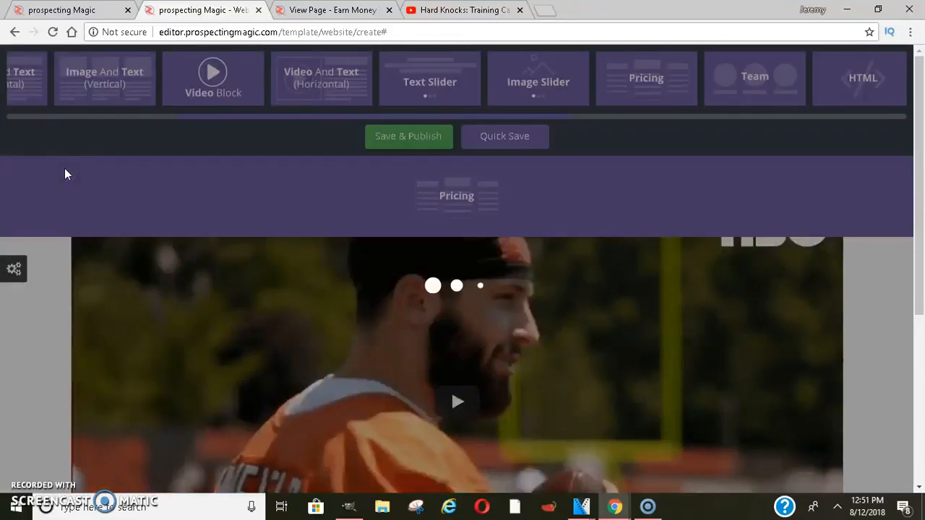
pyautogui.moveTo(919, 160); pyautogui.dragTo(920, 127)
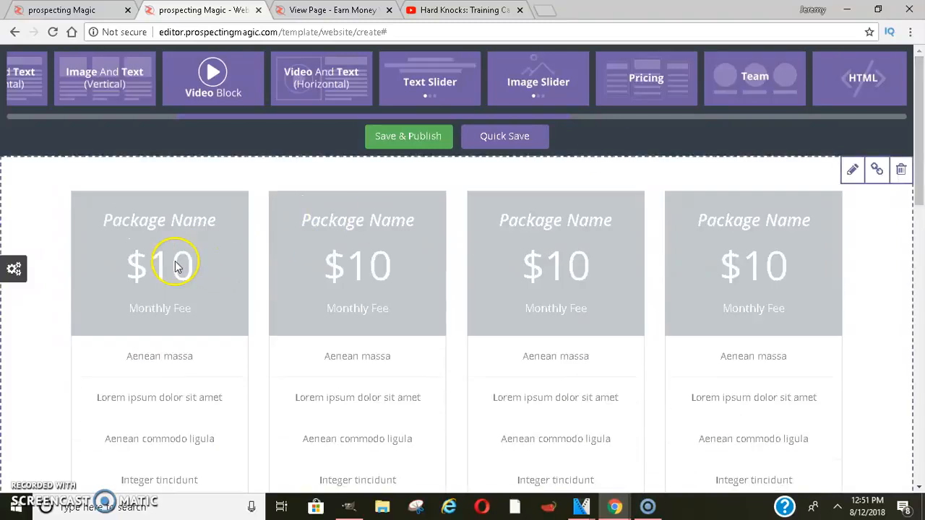
# Set the first pricing package's price to $100 and select its package name text
pyautogui.doubleClick(194, 269)
pyautogui.click(193, 269)
pyautogui.write('0')
pyautogui.click(204, 240)
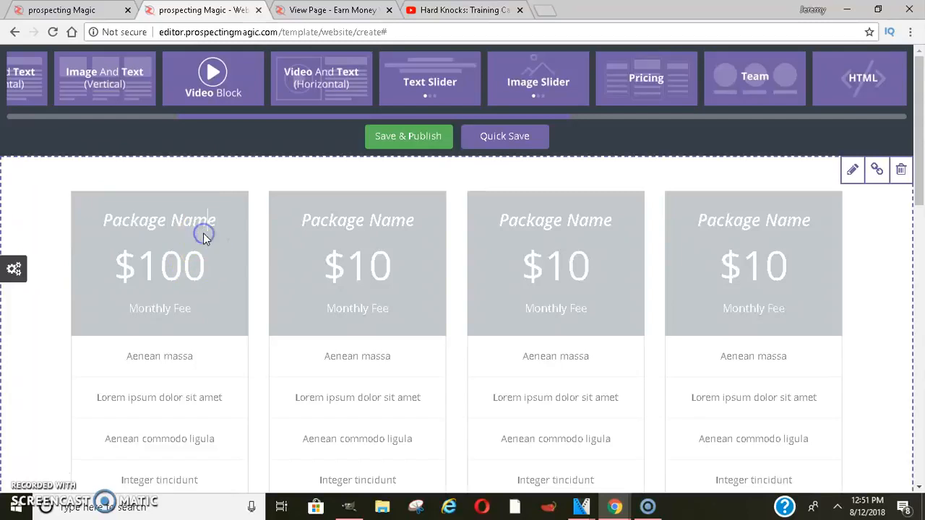
pyautogui.moveTo(216, 231); pyautogui.dragTo(99, 221)
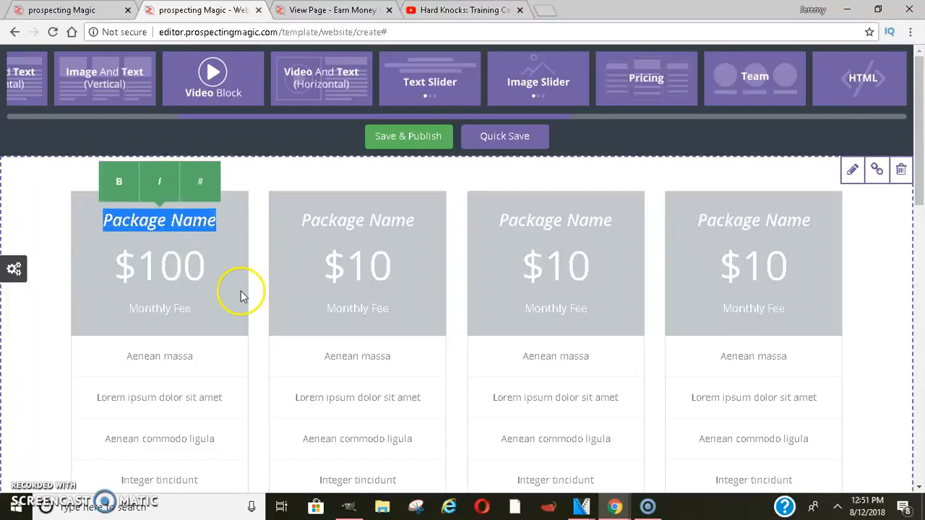
pyautogui.moveTo(916, 192); pyautogui.dragTo(918, 152)
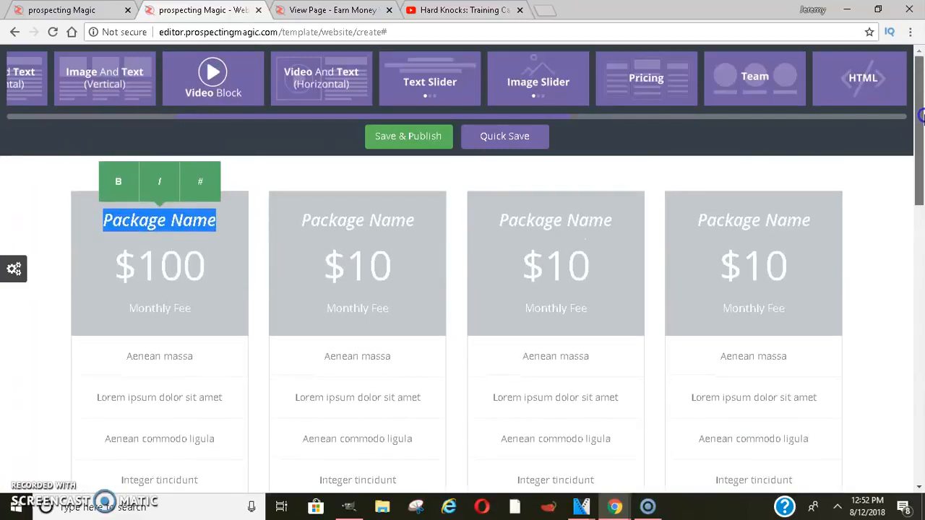
# Delete the Pricing section and review the video and JOIN NOW buttons on the sales page
pyautogui.click(900, 169)
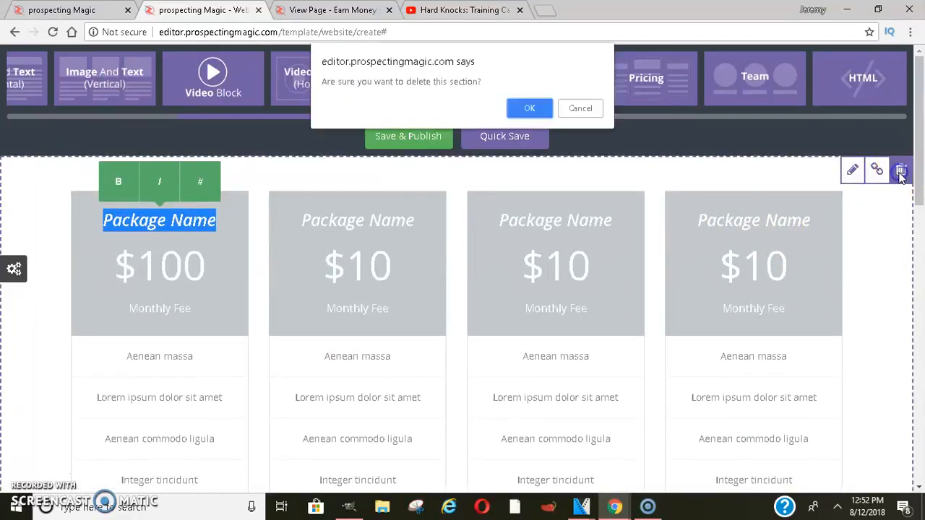
pyautogui.click(533, 108)
pyautogui.moveTo(921, 179); pyautogui.dragTo(921, 348)
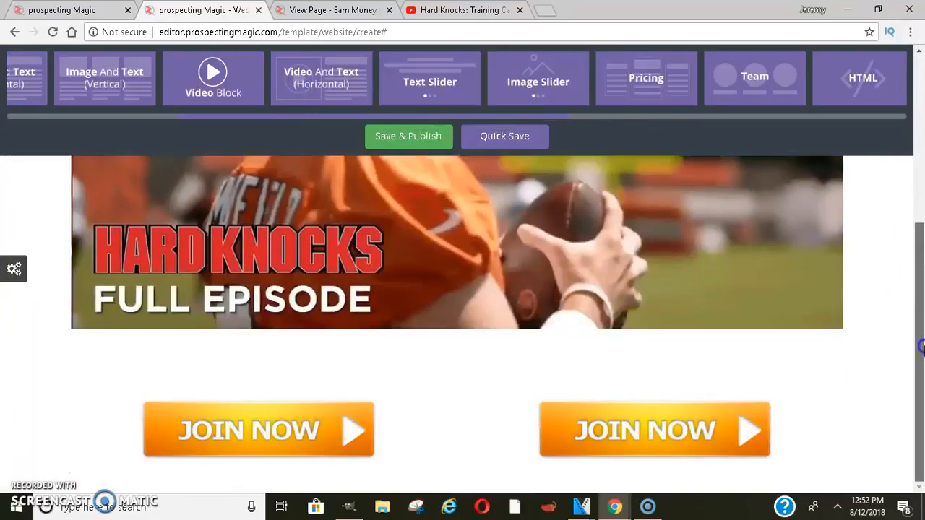
pyautogui.moveTo(921, 449); pyautogui.dragTo(922, 98)
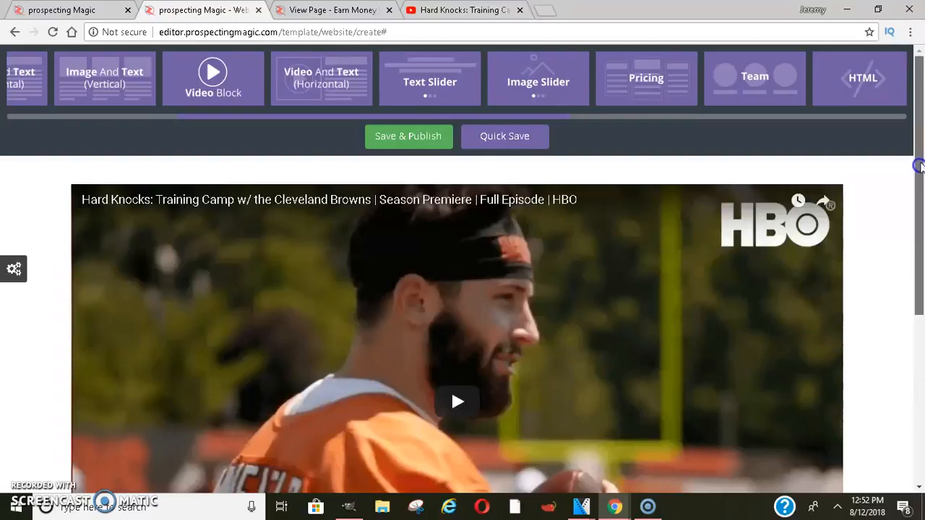
# Save and publish the sales page with the title "fjlfjsaj" and placeholder text for the description and keywords
pyautogui.click(405, 137)
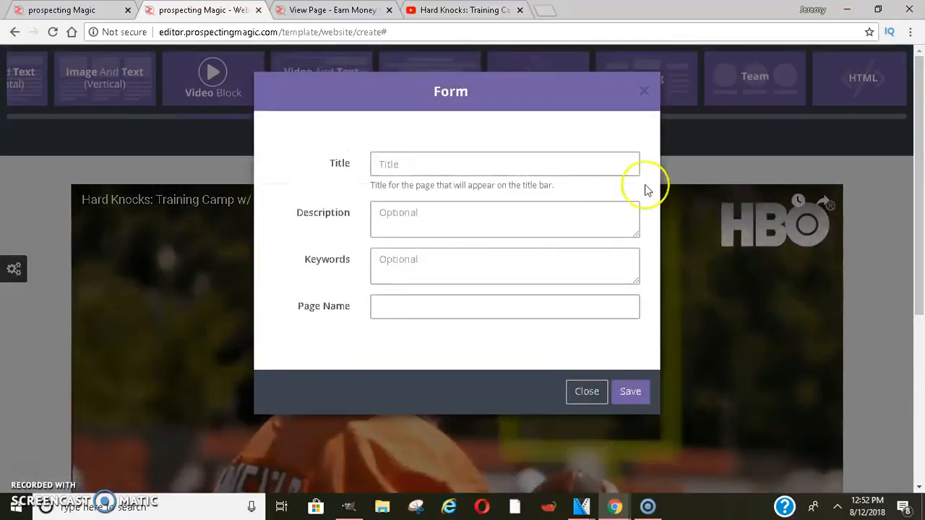
pyautogui.click(495, 159)
pyautogui.write('fjlfjsaj')
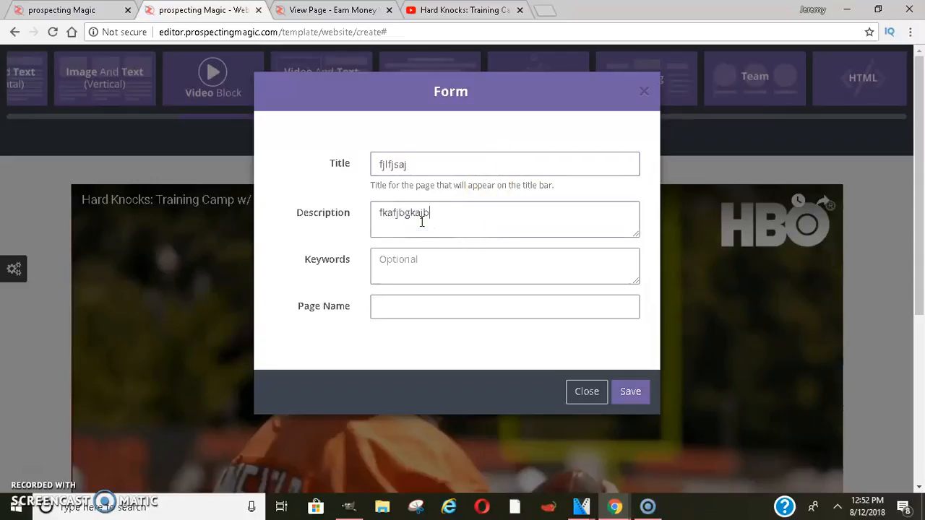
pyautogui.click(436, 263)
pyautogui.write('fajf jlafbkafk')
pyautogui.click(643, 389)
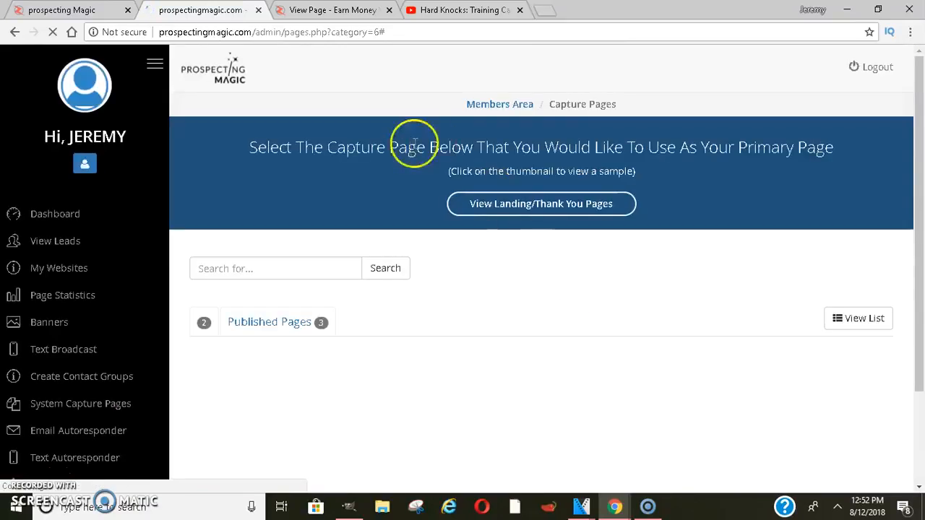
# Browse the capture page and published page lists to find the beach-themed capture pages
pyautogui.moveTo(918, 150); pyautogui.dragTo(919, 80)
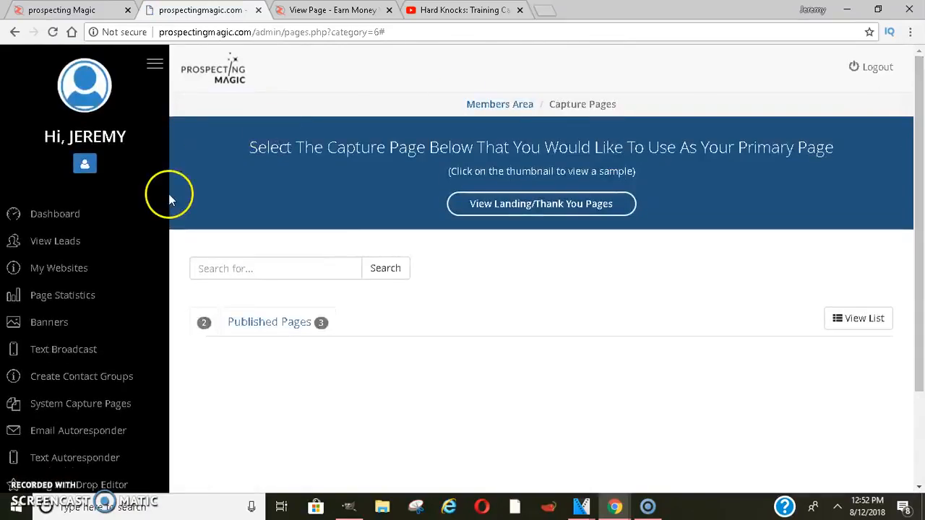
pyautogui.click(58, 222)
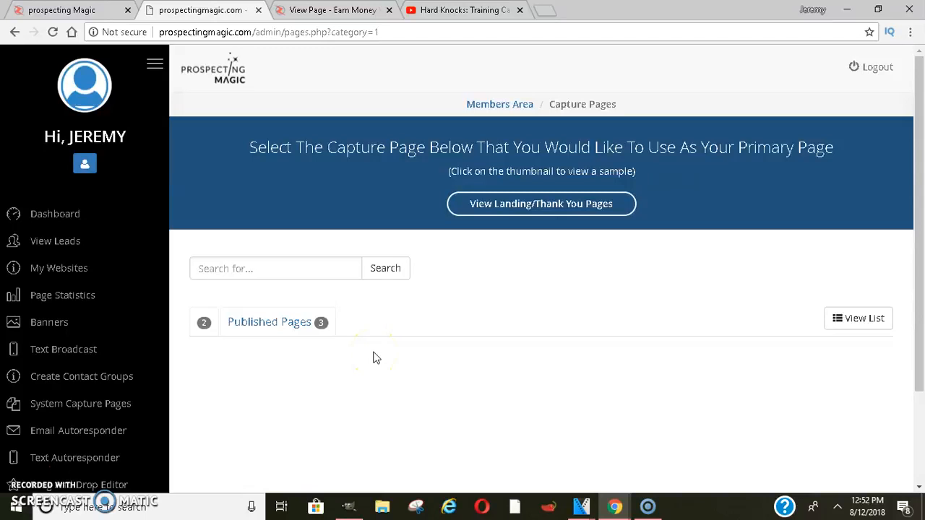
pyautogui.click(211, 324)
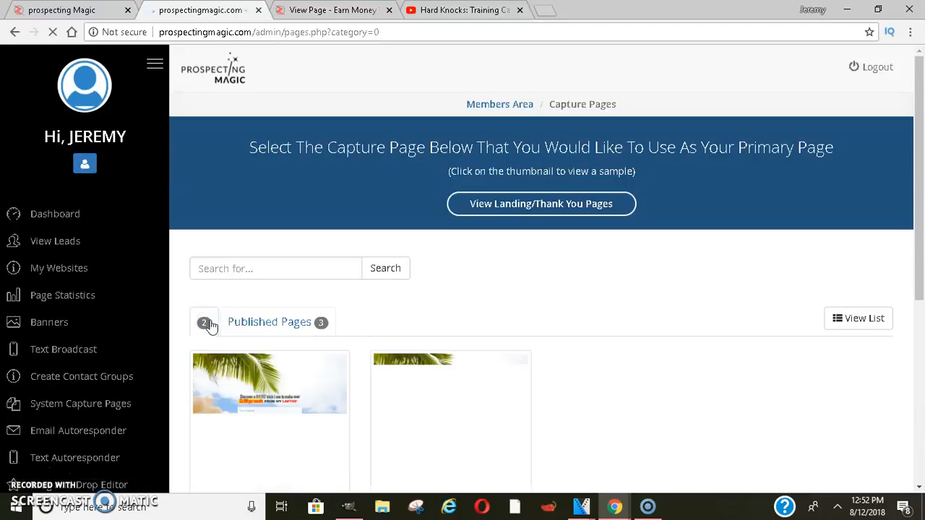
pyautogui.click(399, 437)
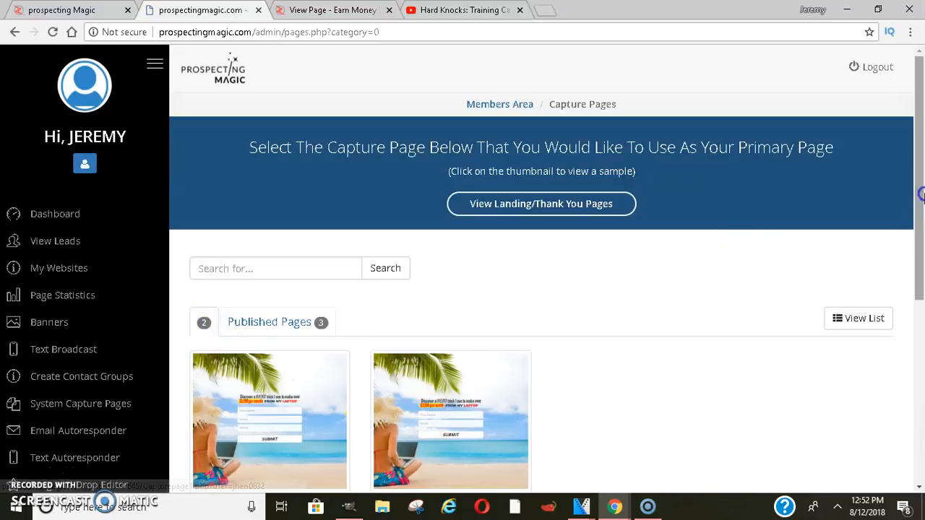
pyautogui.scroll(-2, 433, 347)
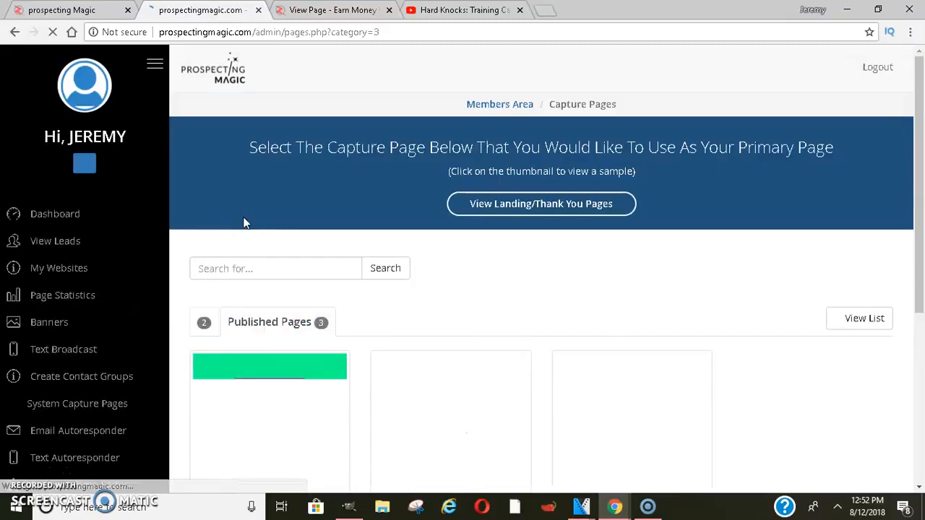
pyautogui.click(205, 332)
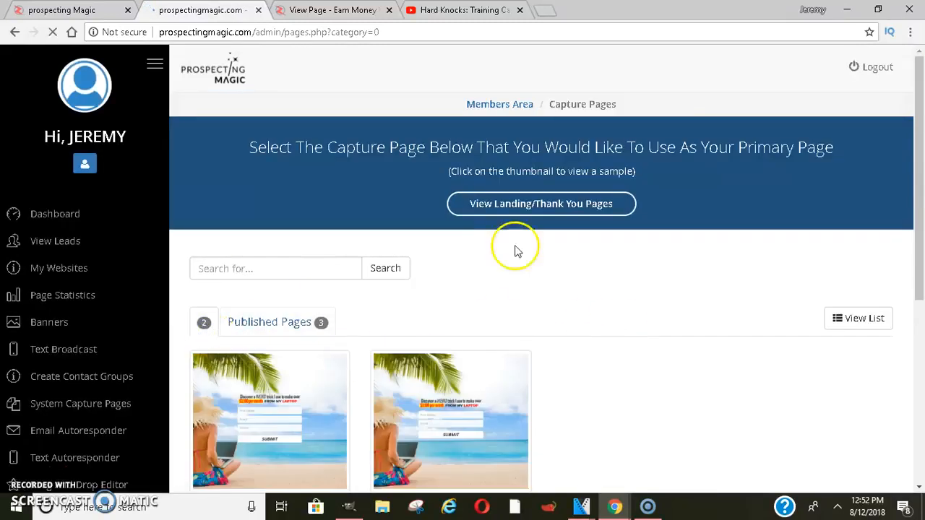
# Open the second "Make $20.25 Per Hour Daily" capture page for editing and check the redirect URL in its basic settings
pyautogui.moveTo(920, 101); pyautogui.dragTo(921, 201)
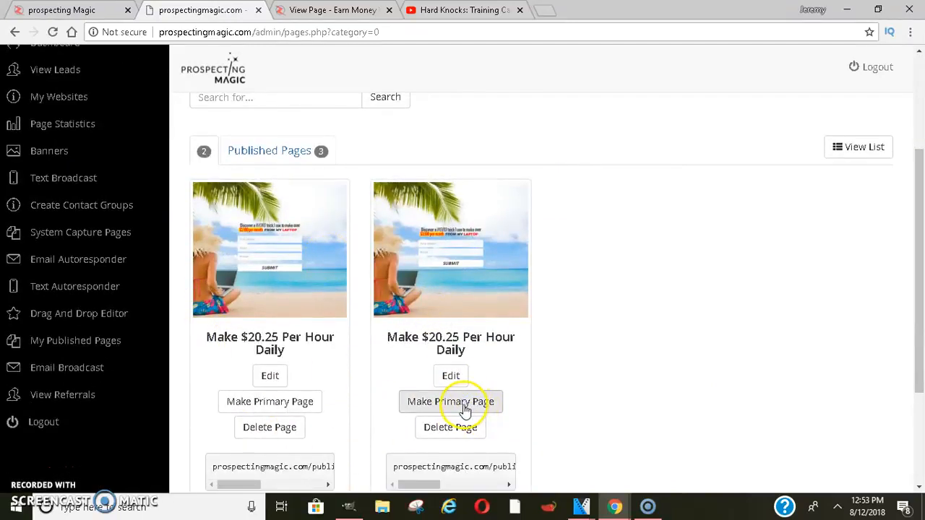
pyautogui.moveTo(912, 192); pyautogui.dragTo(921, 74)
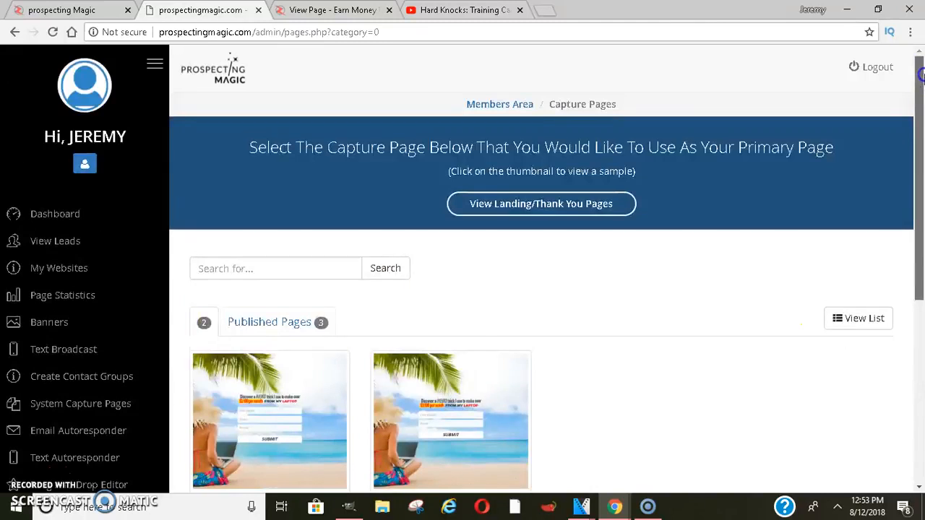
pyautogui.scroll(-5, 879, 257)
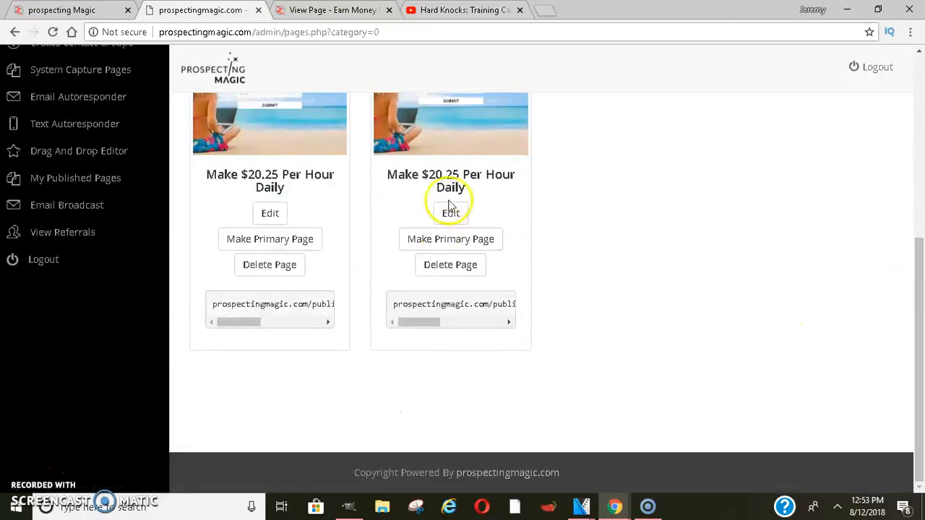
pyautogui.click(453, 213)
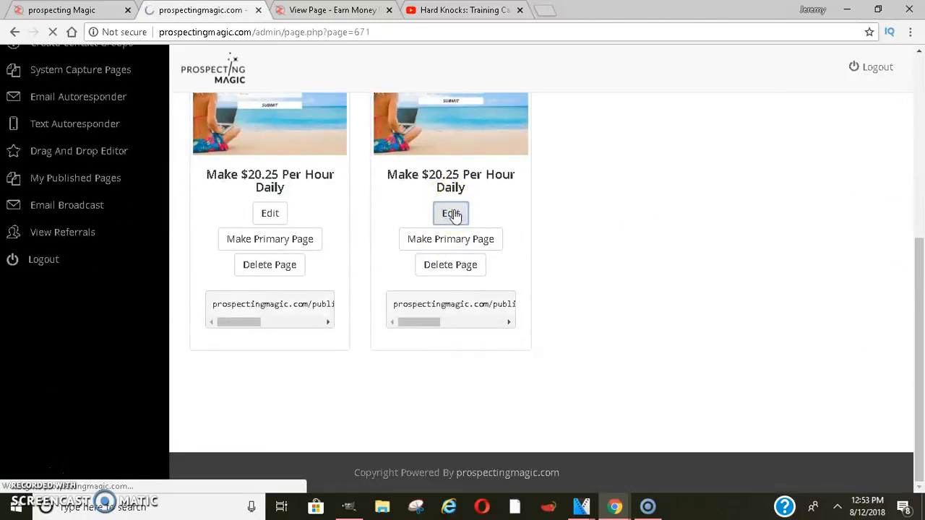
pyautogui.moveTo(918, 113); pyautogui.dragTo(920, 159)
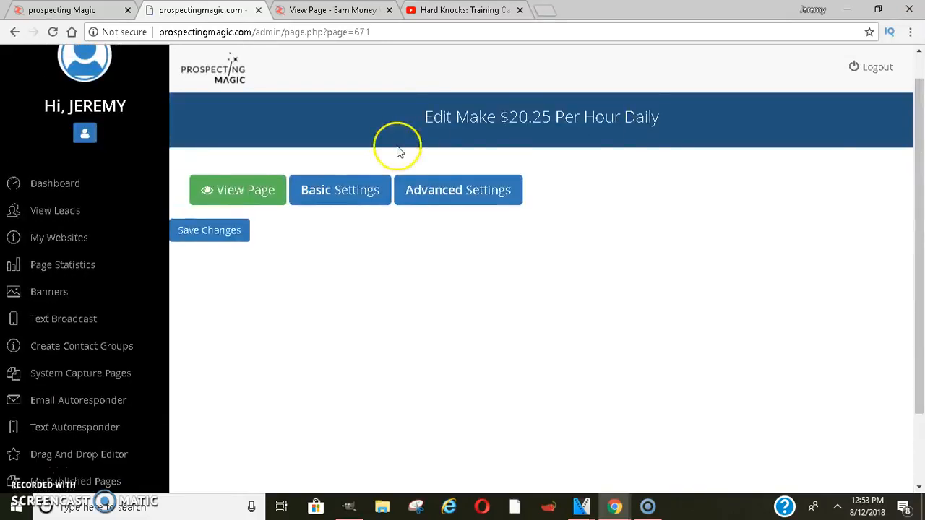
pyautogui.click(347, 190)
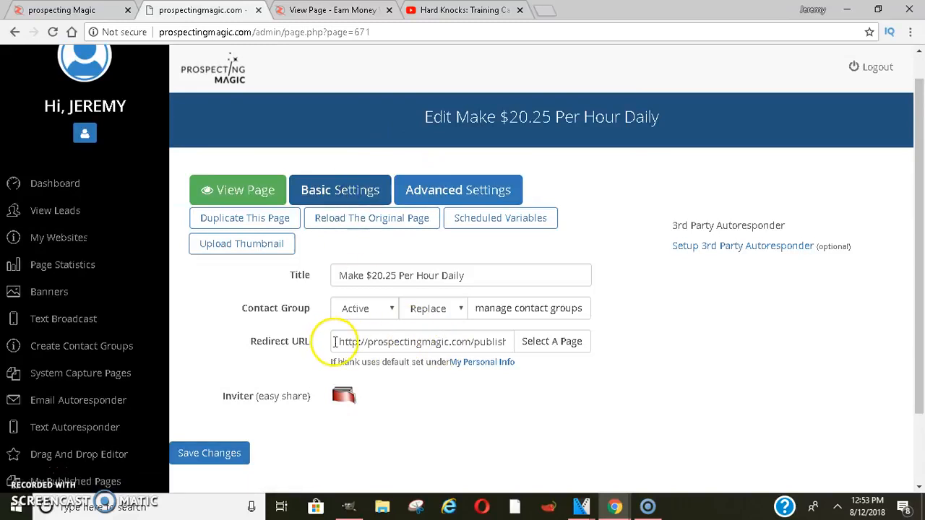
pyautogui.moveTo(372, 340); pyautogui.dragTo(554, 362)
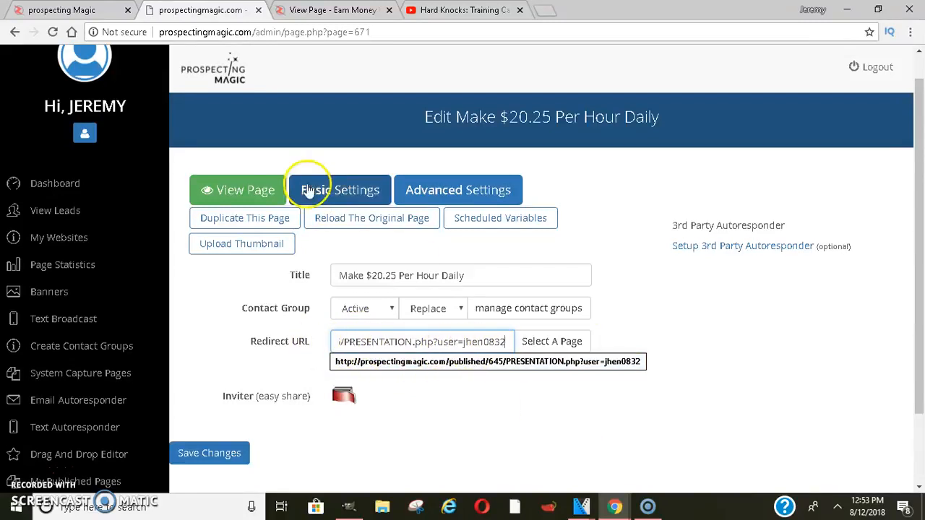
# Return to the dashboard, show the links to promote, and open the live primary capture page
pyautogui.click(224, 81)
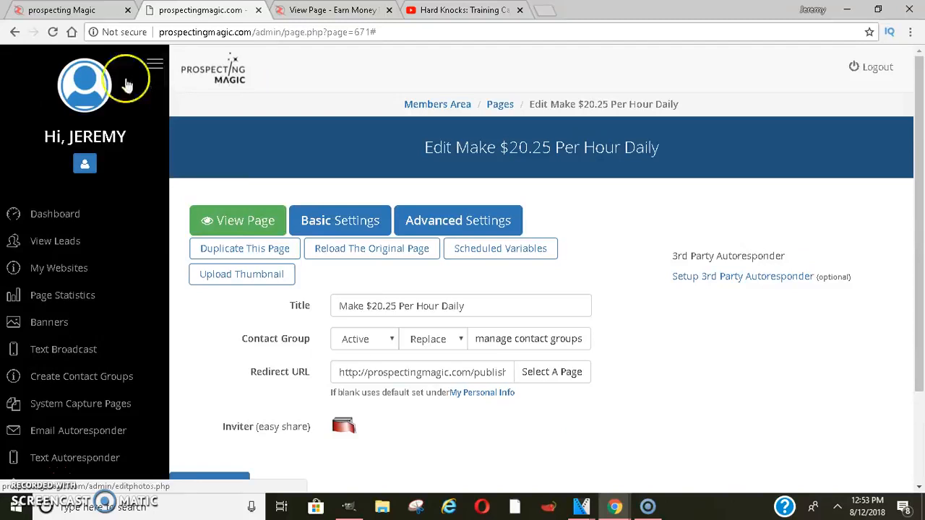
pyautogui.click(79, 223)
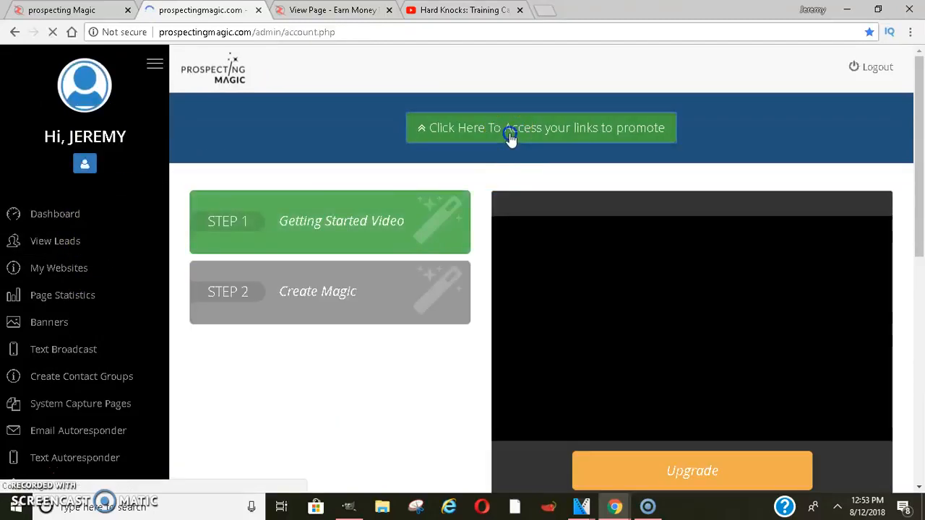
pyautogui.click(510, 136)
pyautogui.click(729, 238)
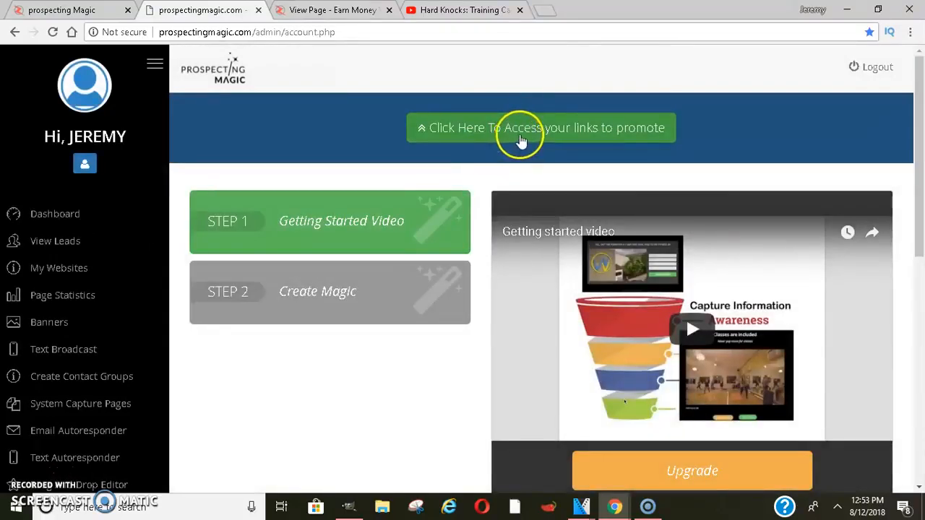
pyautogui.click(520, 138)
pyautogui.click(405, 172)
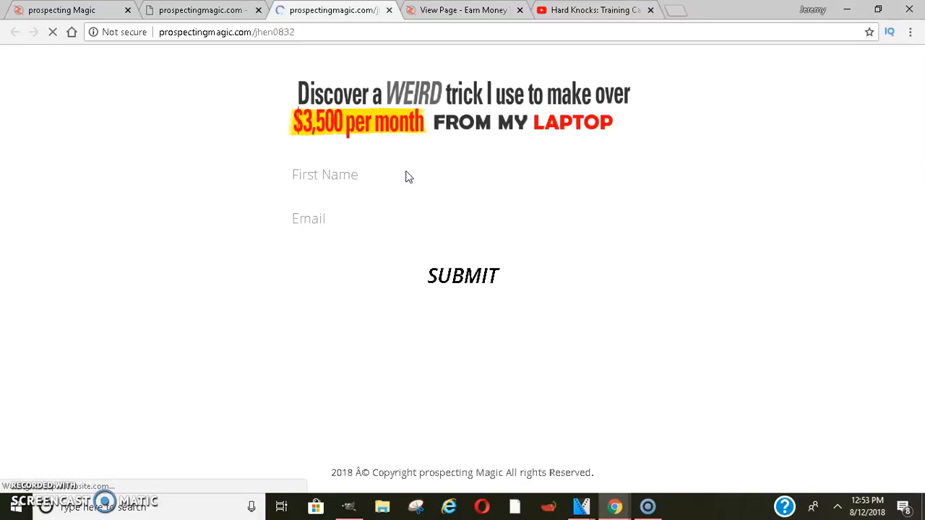
# Test the live capture page by filling in a first name and an e-mail address and submitting the form
pyautogui.click(392, 169)
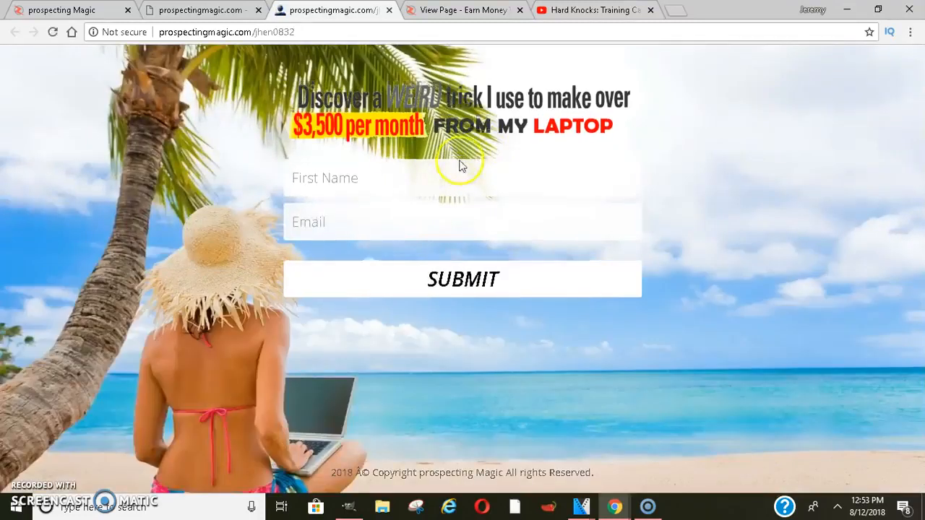
pyautogui.click(397, 241)
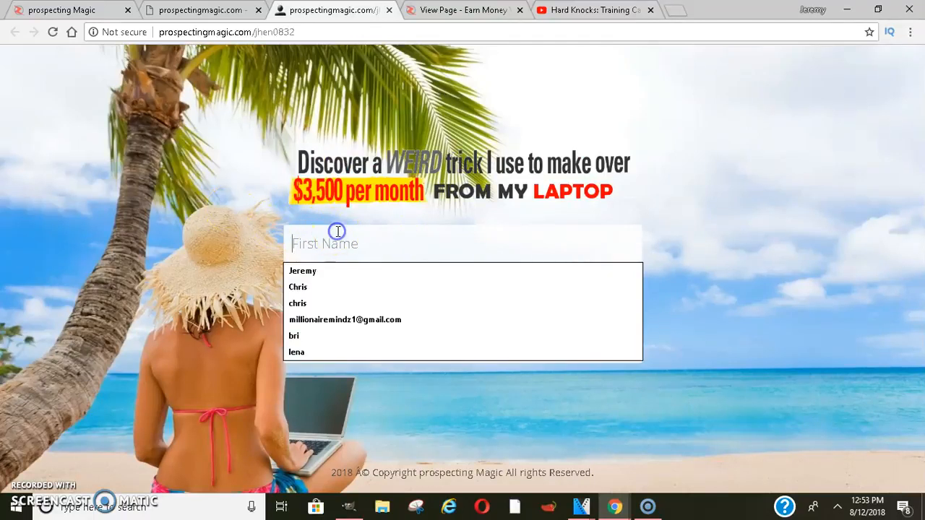
pyautogui.click(704, 218)
pyautogui.click(423, 253)
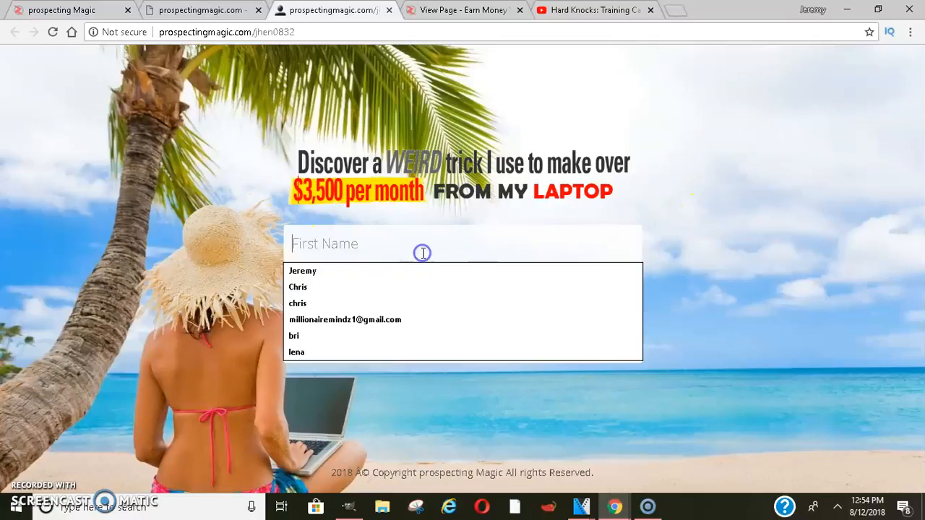
pyautogui.click(364, 268)
pyautogui.click(352, 283)
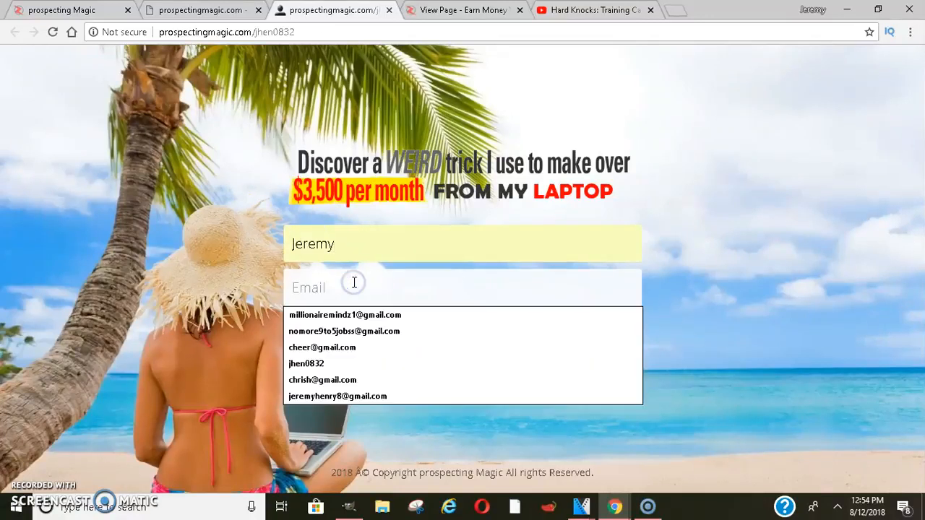
pyautogui.click(352, 347)
pyautogui.click(394, 336)
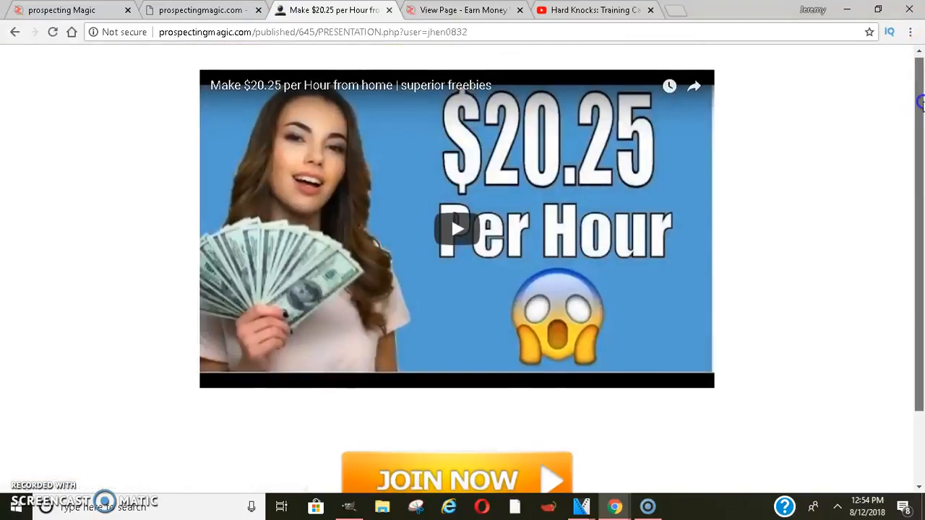
# Return to the dashboard, close the promotion links dialog, and open the list of e-mail autoresponder messages
pyautogui.moveTo(922, 104); pyautogui.dragTo(922, 34)
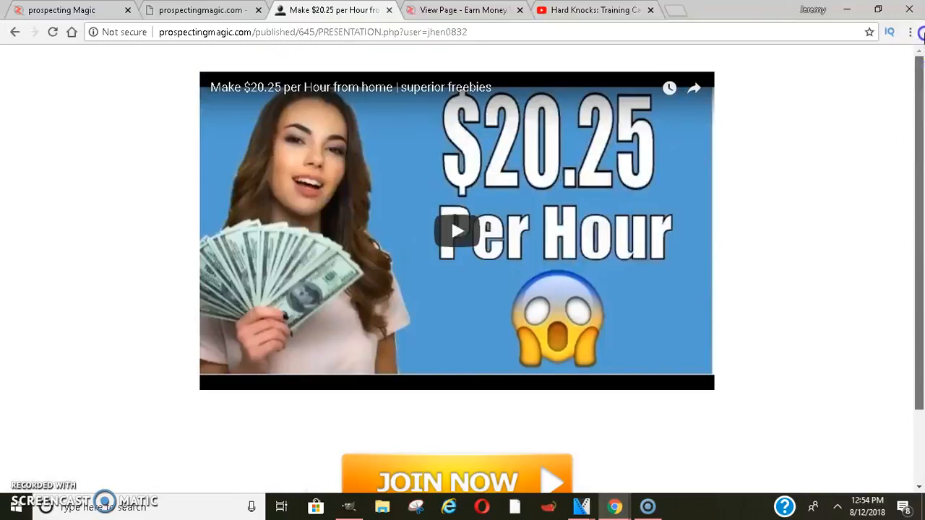
pyautogui.click(199, 10)
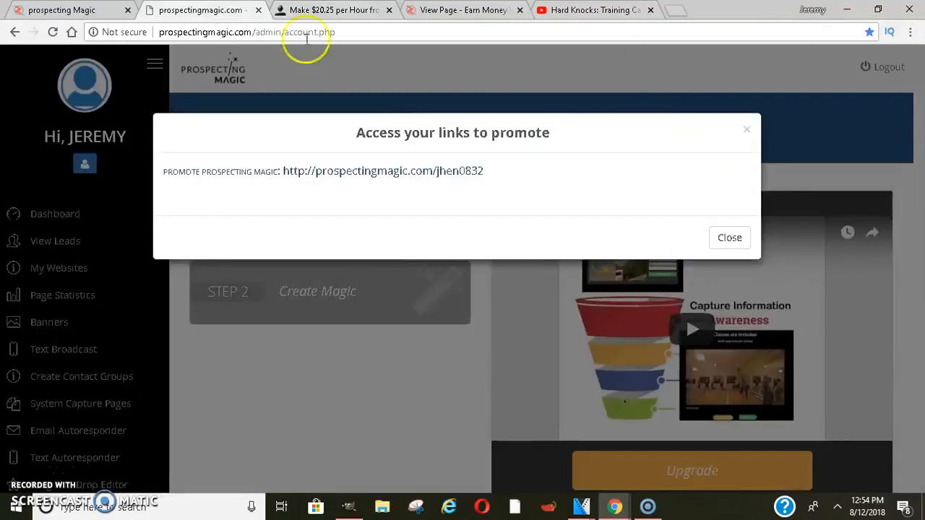
pyautogui.click(741, 236)
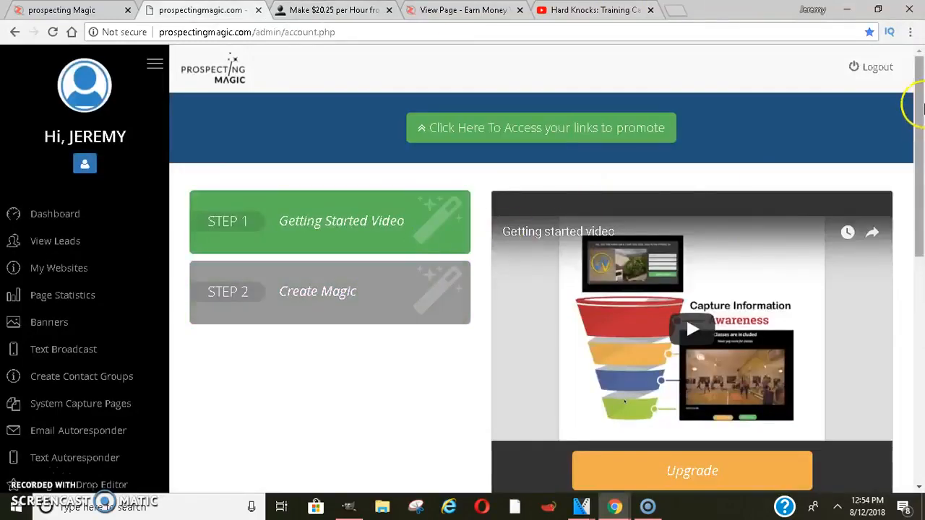
pyautogui.moveTo(922, 107); pyautogui.dragTo(923, 190)
pyautogui.click(67, 246)
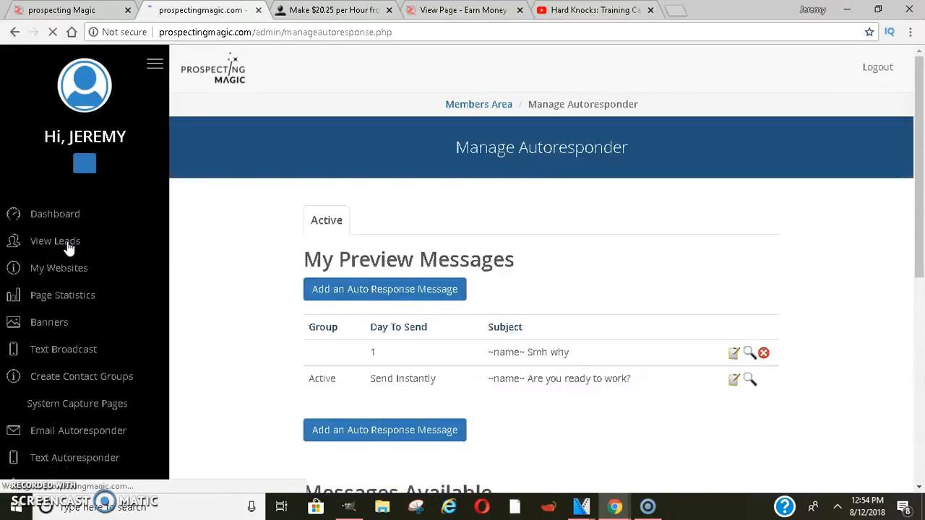
pyautogui.moveTo(921, 119); pyautogui.dragTo(921, 160)
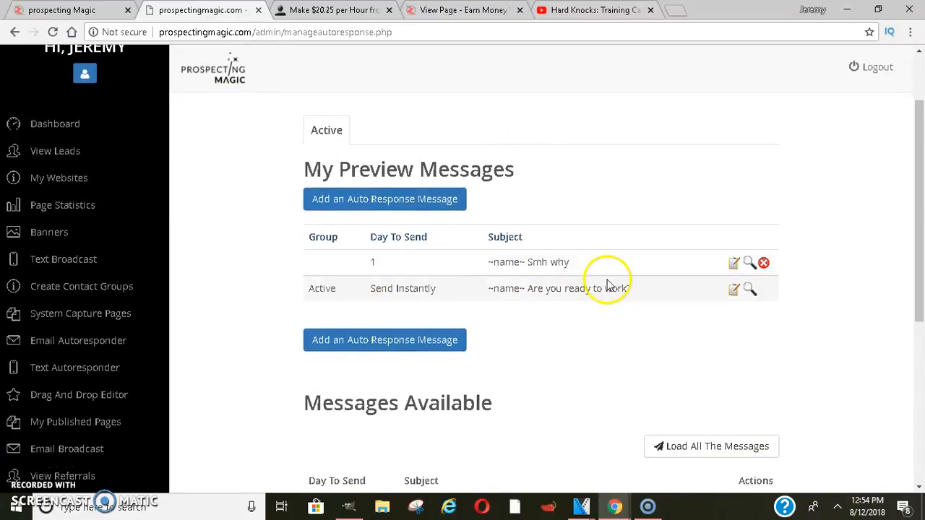
# Open the instantly sent "~name~ Are you ready to work?" message for editing and review its content, active setting and dynamic codes
pyautogui.click(737, 291)
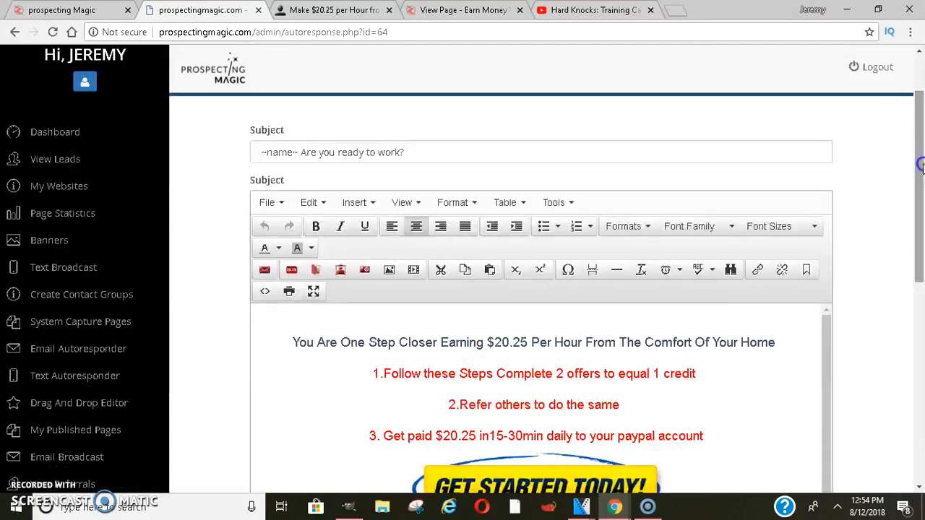
pyautogui.scroll(-1, 921, 173)
pyautogui.moveTo(922, 170); pyautogui.dragTo(921, 172)
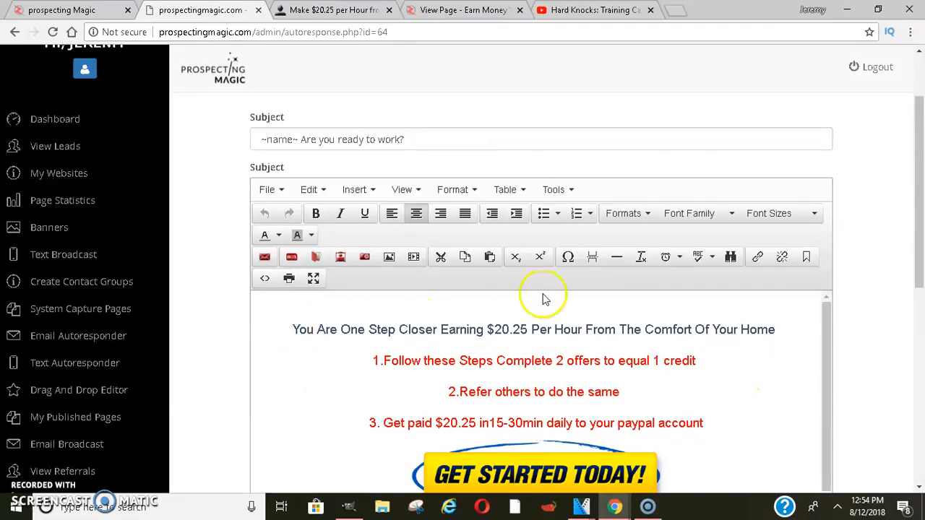
pyautogui.moveTo(921, 195); pyautogui.dragTo(921, 379)
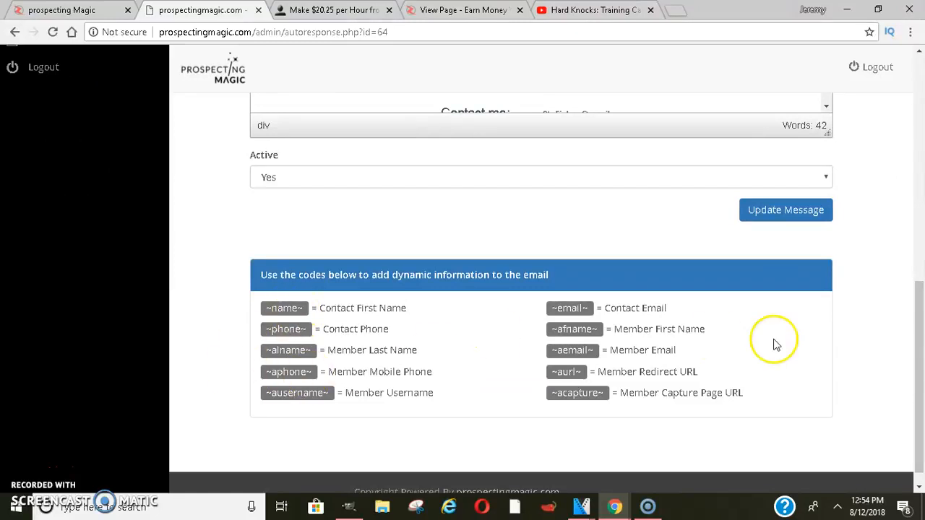
pyautogui.moveTo(921, 273); pyautogui.dragTo(921, 62)
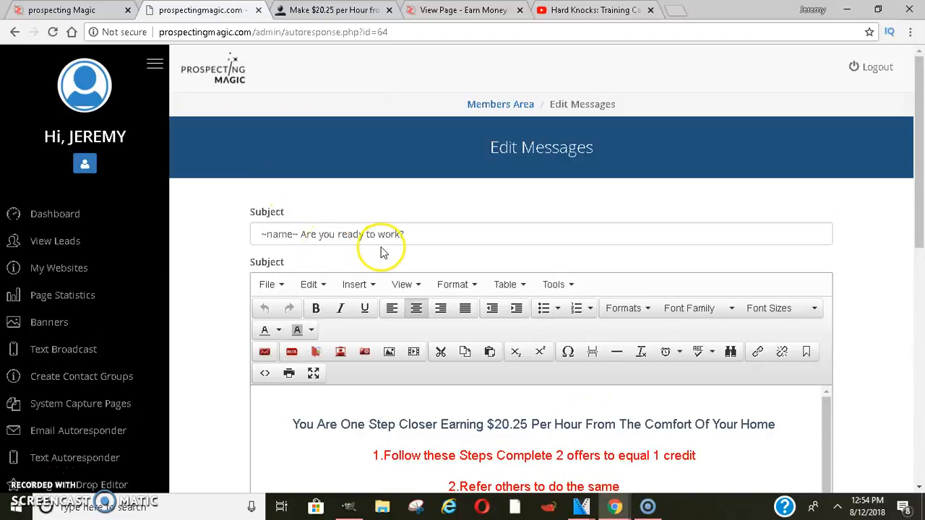
# Open the text broadcast page and review the text message form with its recipient and schedule options
pyautogui.moveTo(920, 170); pyautogui.dragTo(920, 231)
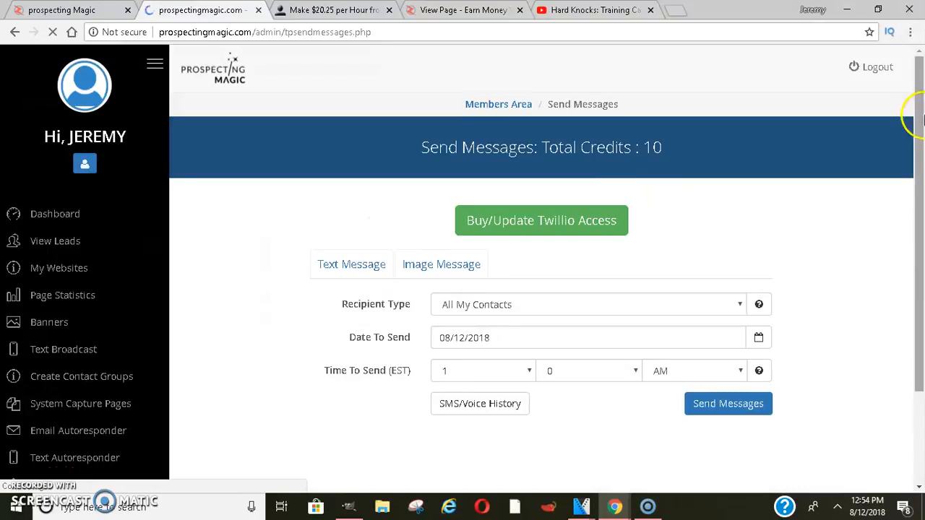
pyautogui.moveTo(916, 108); pyautogui.dragTo(921, 233)
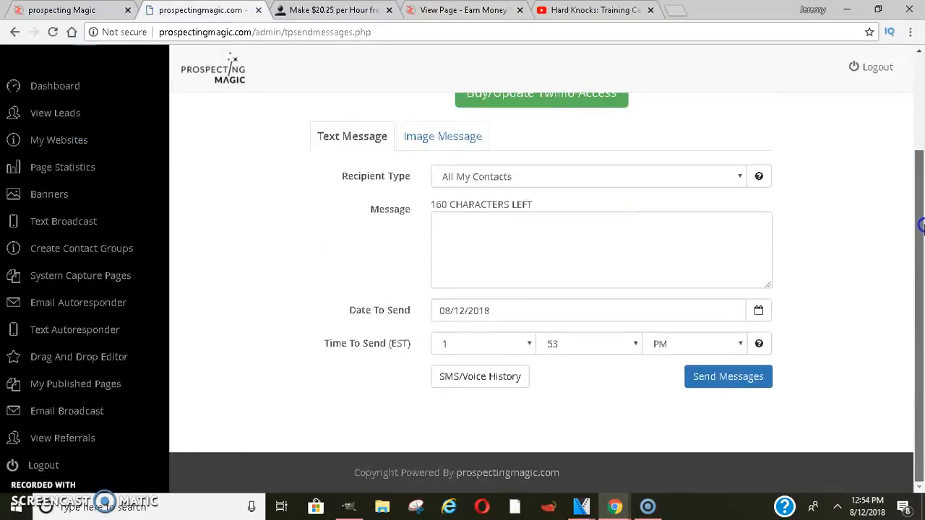